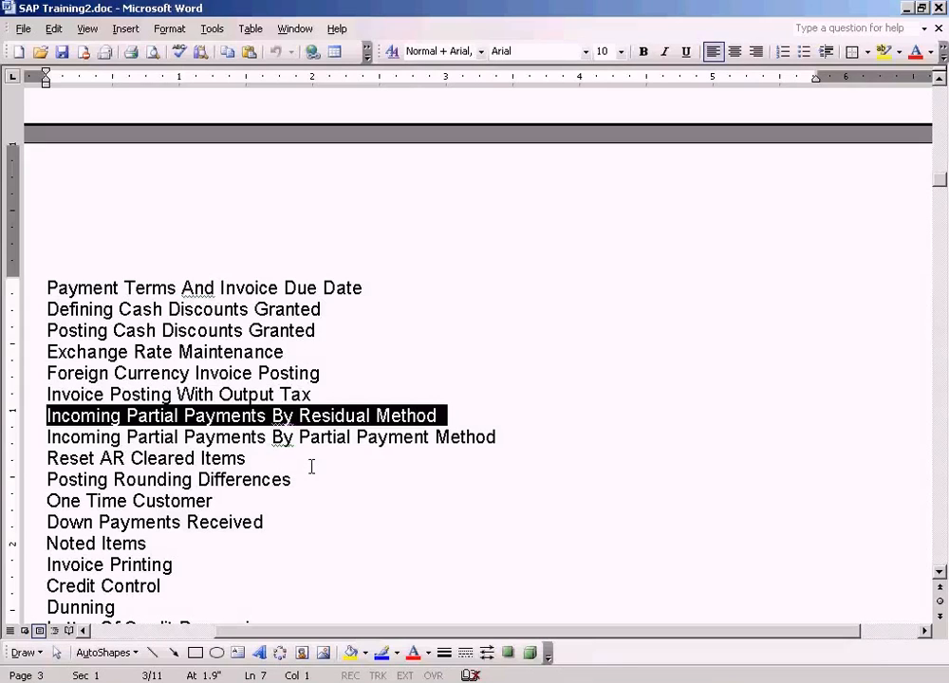
Highlight the residual method and partial payment method topics in the SAP training outline
{"action": "key", "text": "Down"}
{"action": "key", "text": "Up"}
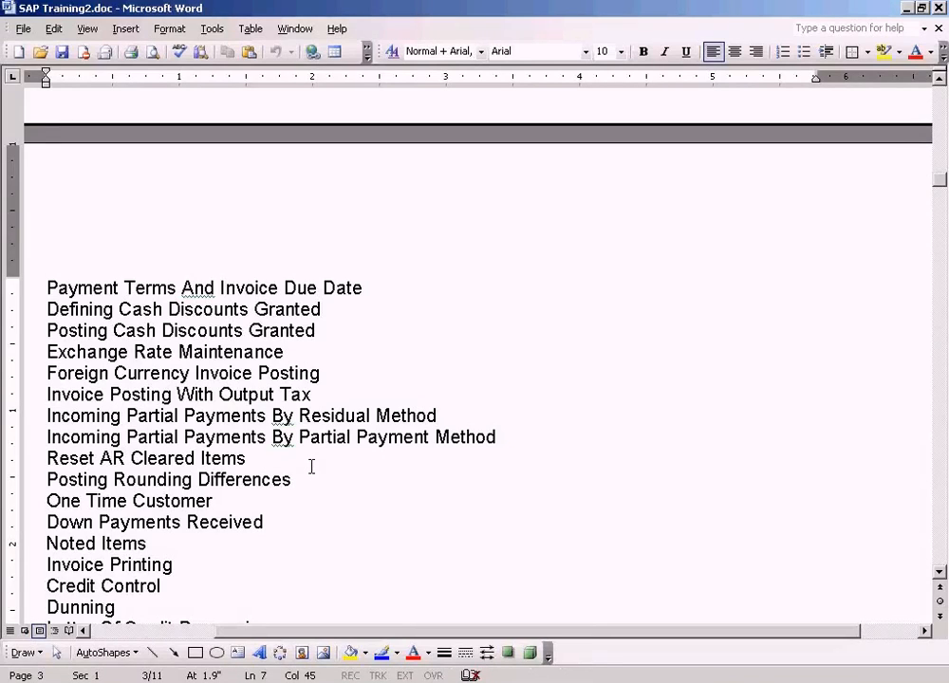
{"action": "key", "text": "Home"}
{"action": "key", "text": "shift+Down"}
{"action": "key", "text": "shift+Down"}
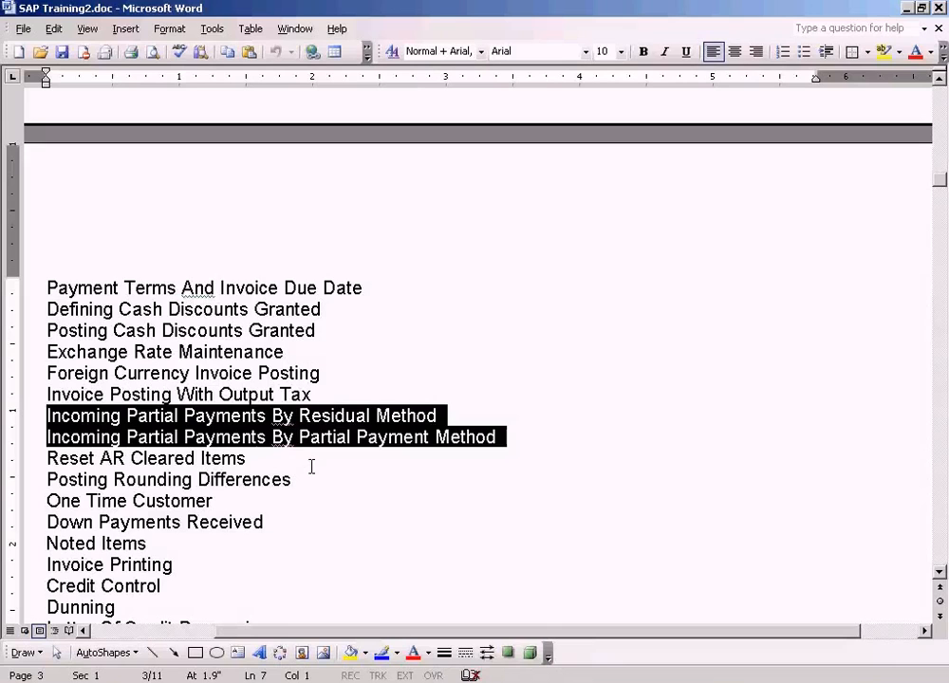
{"action": "left_click", "coordinate": [463, 415]}
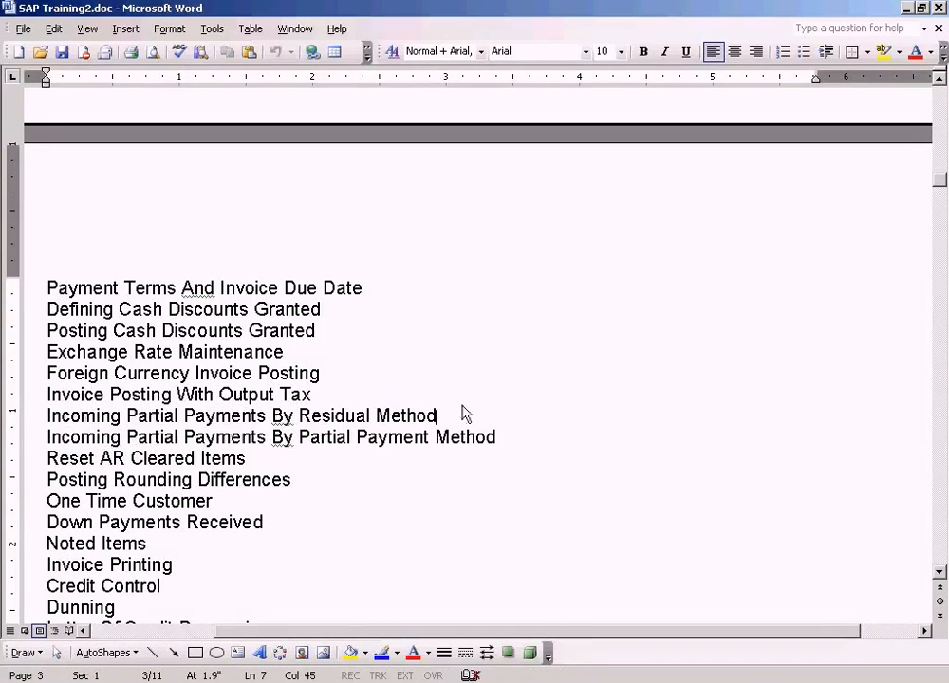
Switch to SAP and start the customer invoice entry transaction FB70
{"action": "key", "text": "alt+Tab"}
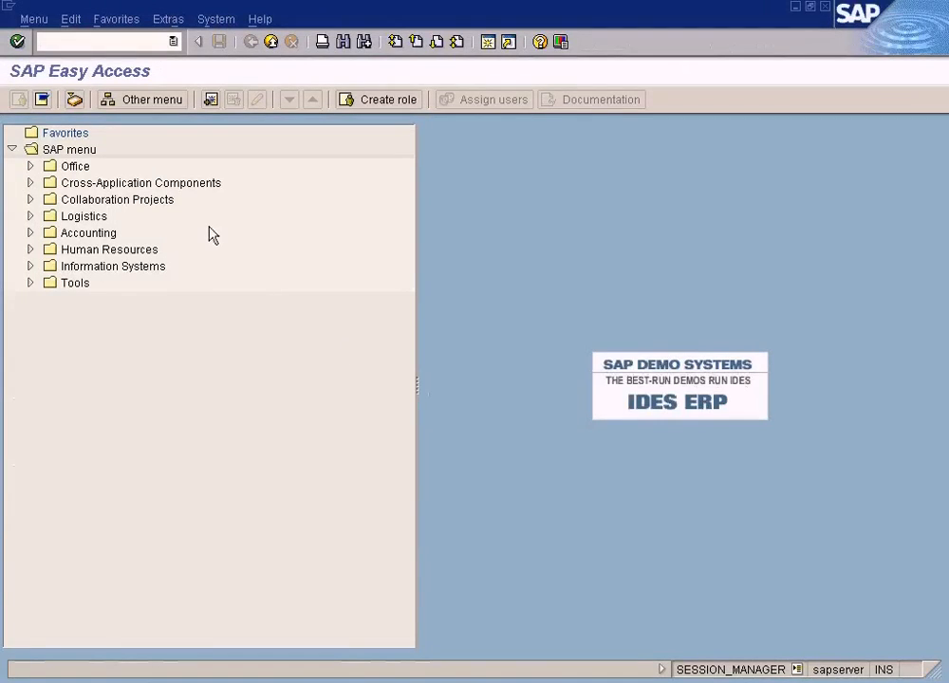
{"action": "type", "text": "/nfb70"}
{"action": "key", "text": "Return"}
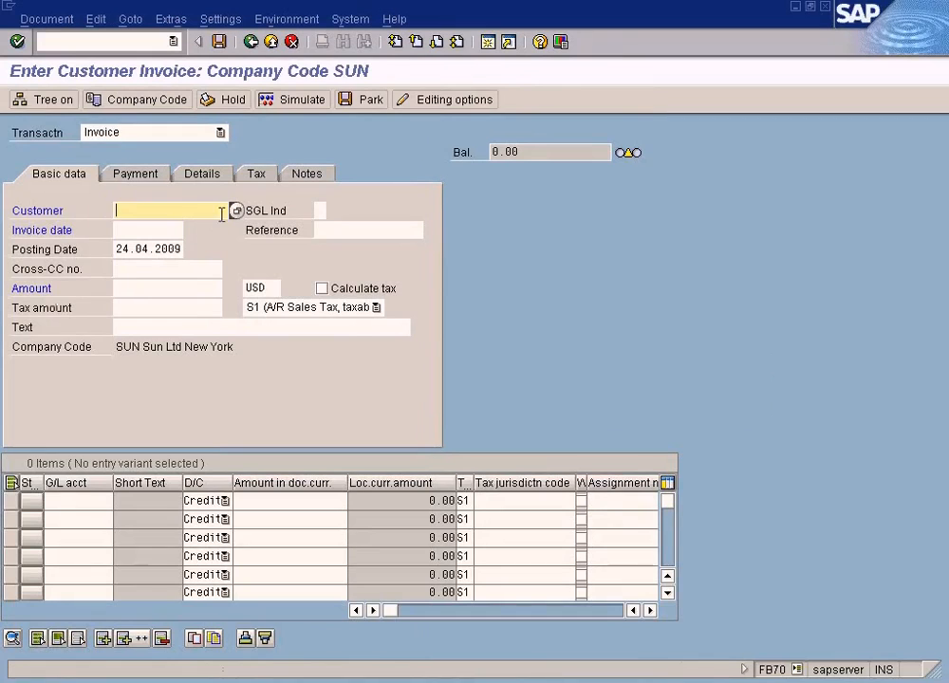
Look up Customer B for company code SUN as the invoice customer and copy the posting date 24.04.2009 into the invoice date
{"action": "key", "text": "F4"}
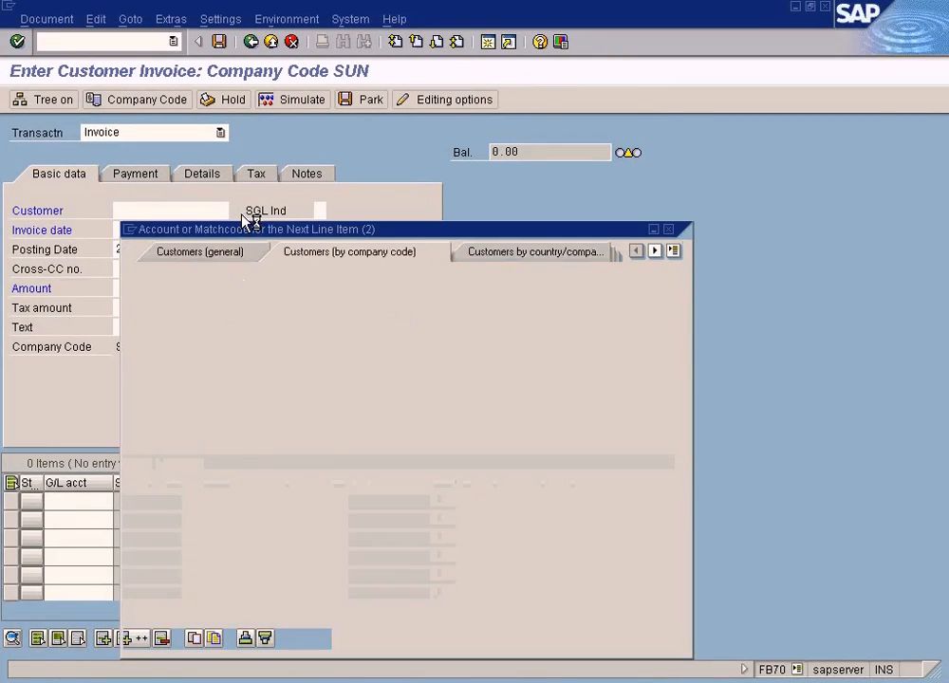
{"action": "left_click", "coordinate": [136, 640]}
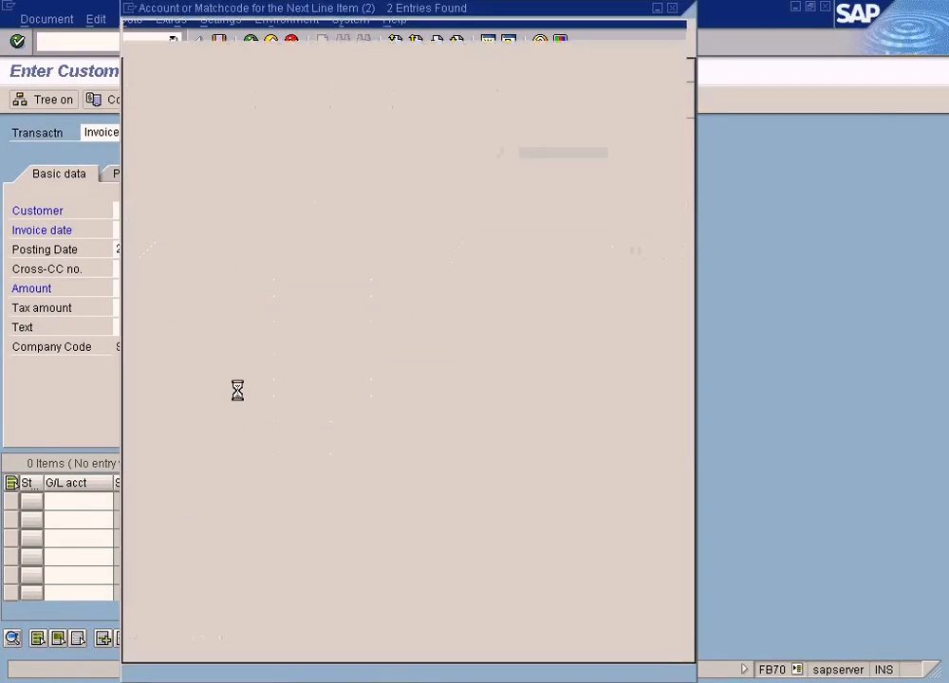
{"action": "double_click", "coordinate": [292, 176]}
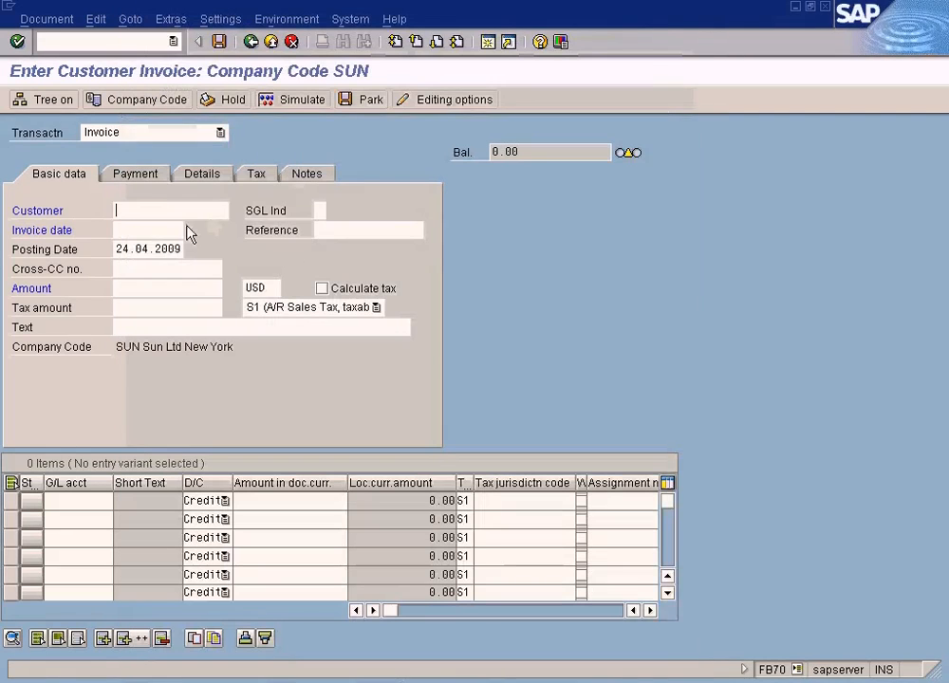
{"action": "left_click_drag", "start_coordinate": [118, 249], "coordinate": [180, 249]}
{"action": "key", "text": "ctrl+c"}
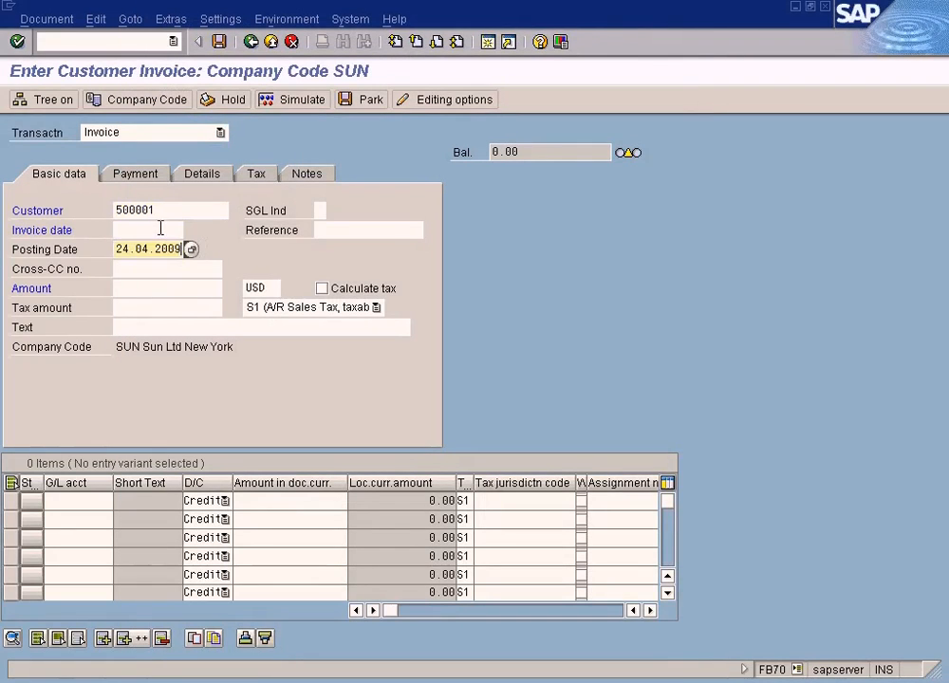
{"action": "left_click", "coordinate": [133, 229]}
{"action": "key", "text": "ctrl+v"}
Enter an invoice amount of 1000 USD and set the tax code to the blank option
{"action": "left_click", "coordinate": [170, 287]}
{"action": "type", "text": "1000"}
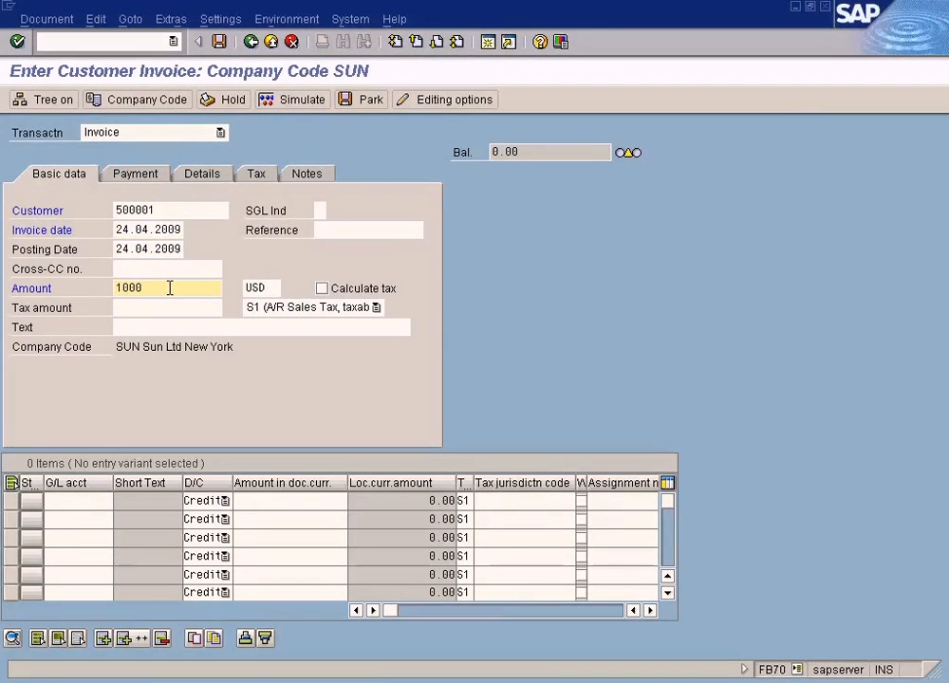
{"action": "left_click", "coordinate": [348, 307]}
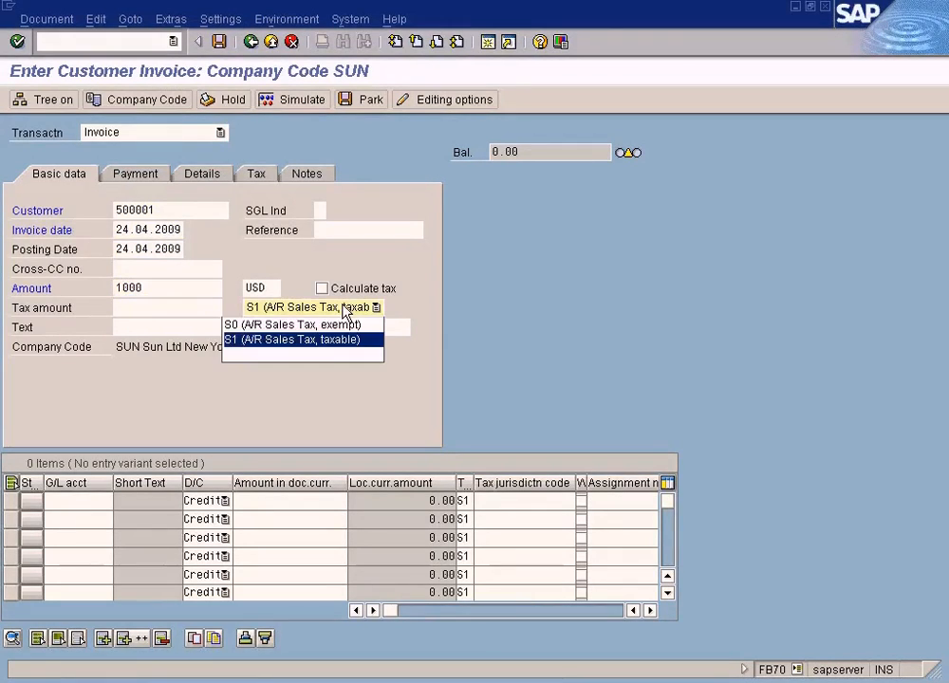
{"action": "left_click", "coordinate": [320, 355]}
{"action": "key", "text": "Return"}
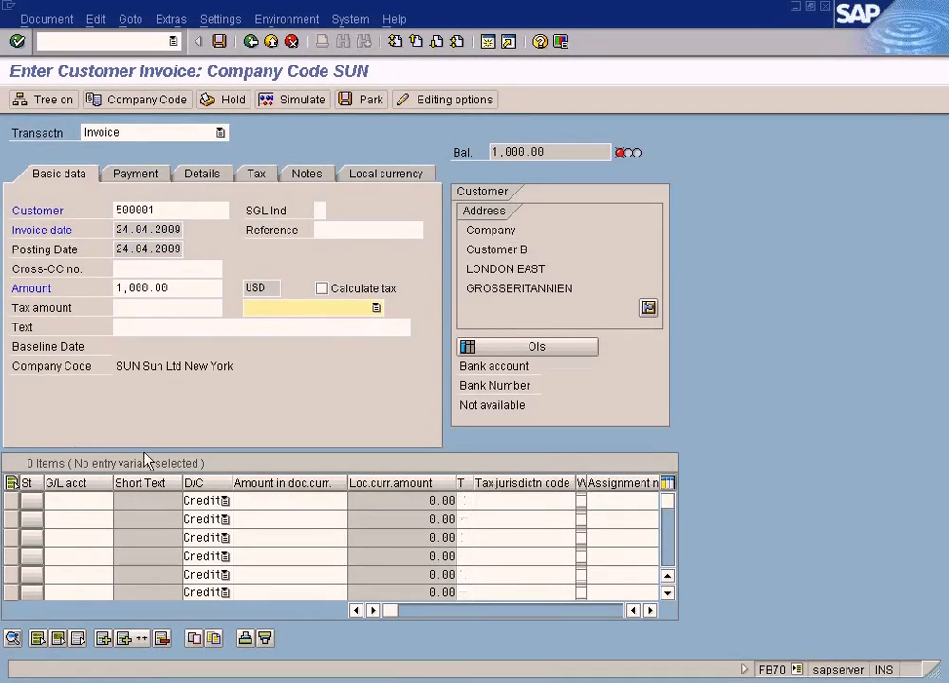
Add a credit line item of 1000 to the Sales - Laptop G/L account, found by account search in company code SUN
{"action": "left_click", "coordinate": [106, 501]}
{"action": "left_click", "coordinate": [121, 502]}
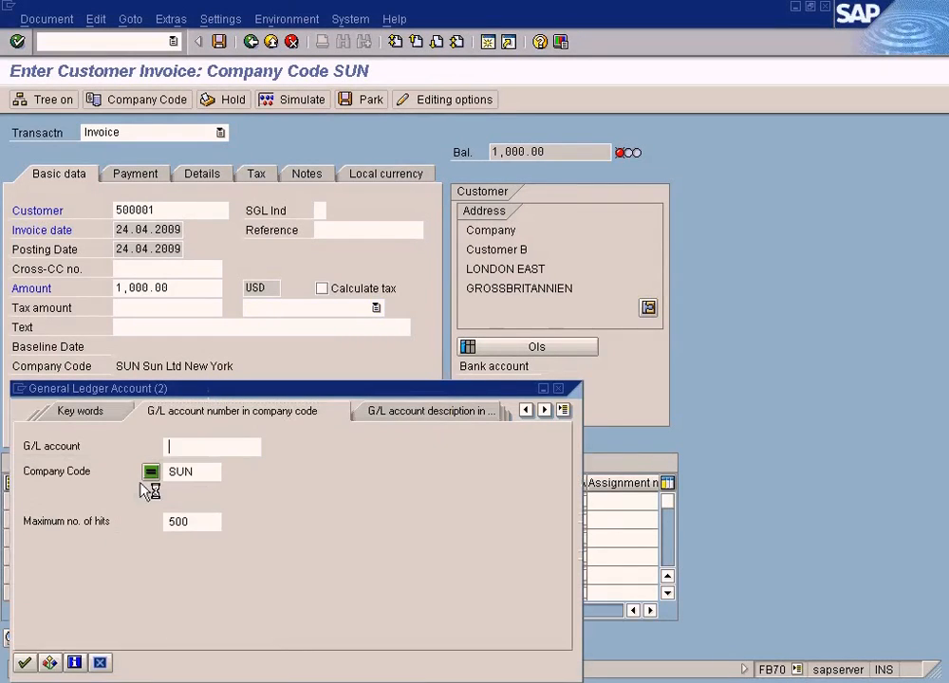
{"action": "left_click", "coordinate": [24, 662]}
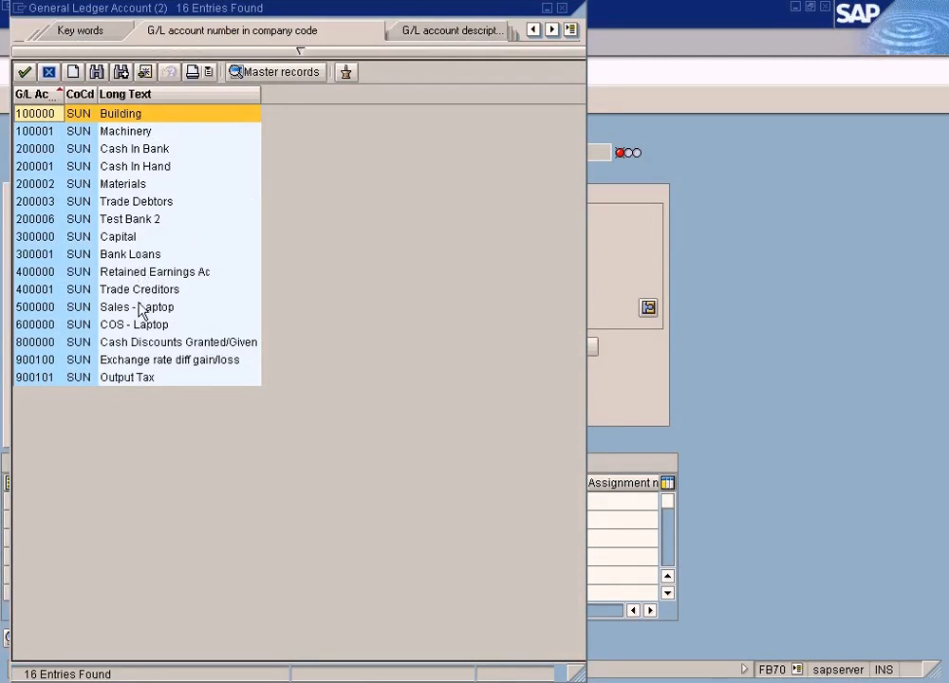
{"action": "double_click", "coordinate": [141, 308]}
{"action": "left_click", "coordinate": [263, 500]}
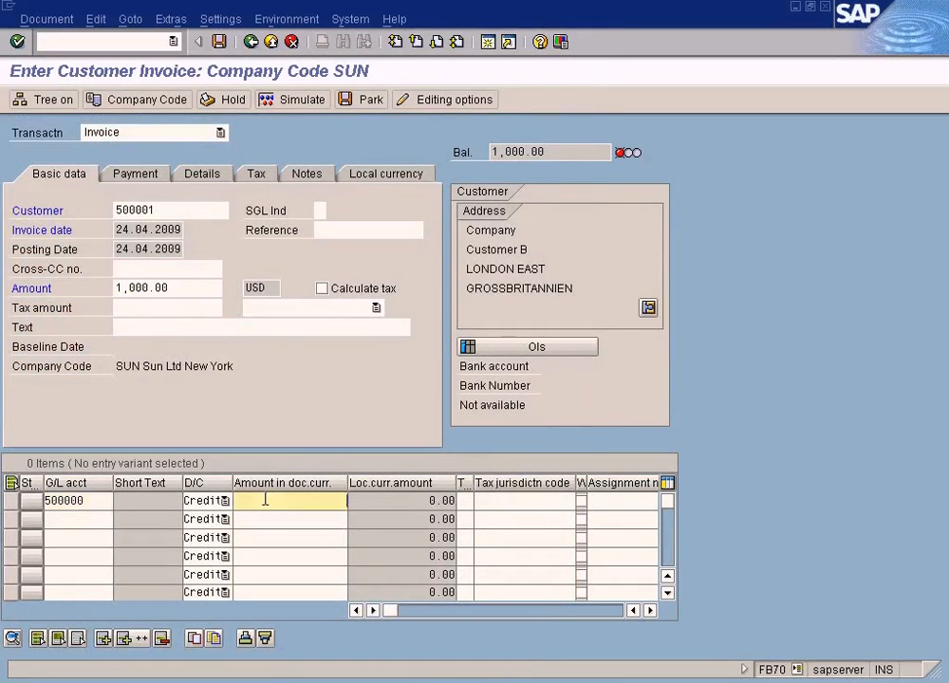
{"action": "type", "text": "1000"}
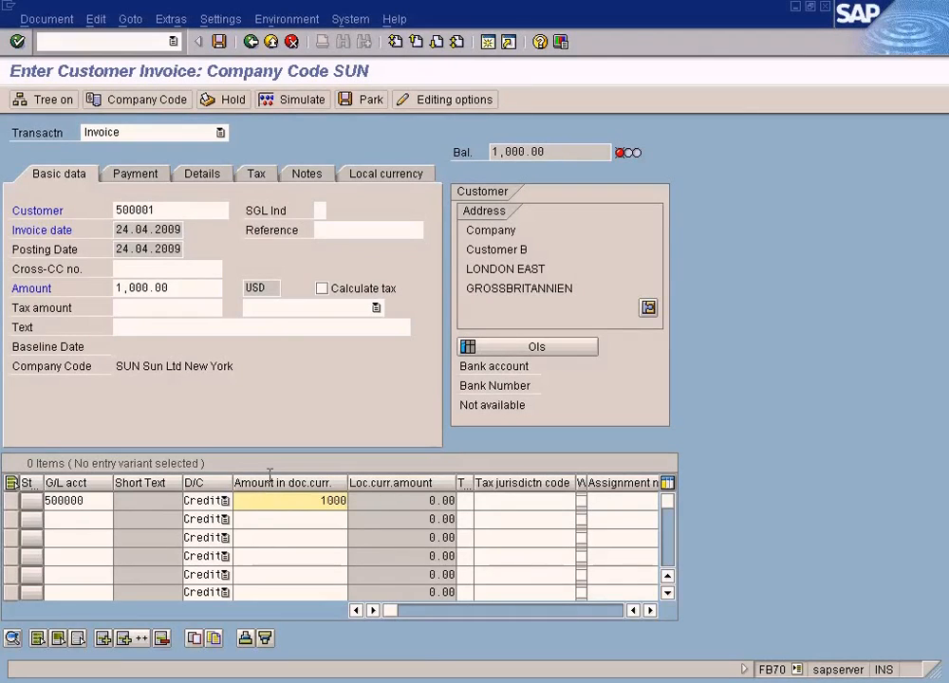
Simulate the customer invoice, accepting the tax relevance warning, and post the document
{"action": "left_click", "coordinate": [293, 103]}
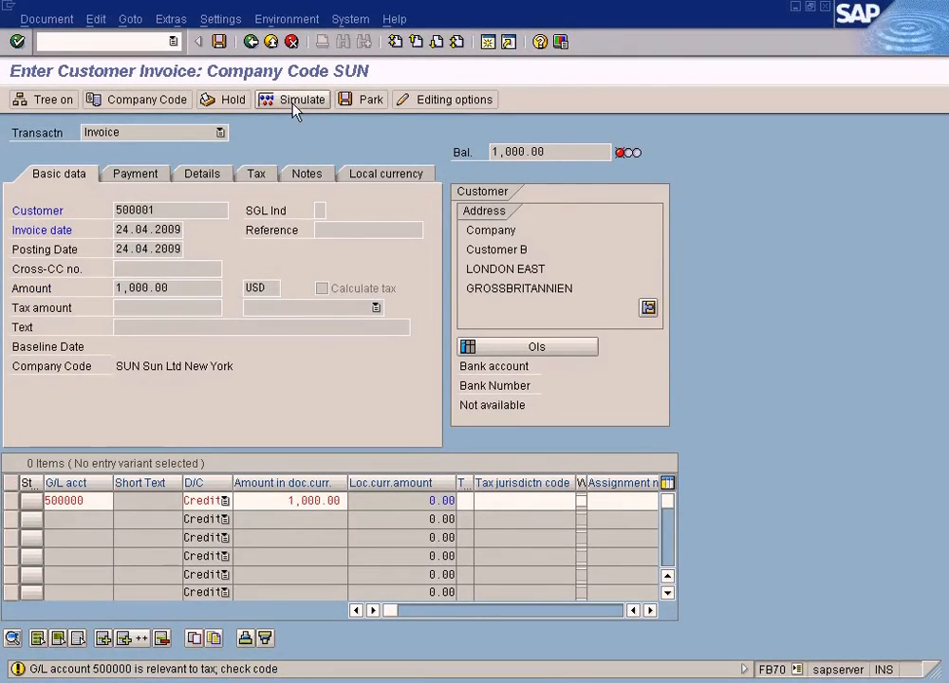
{"action": "left_click", "coordinate": [294, 104]}
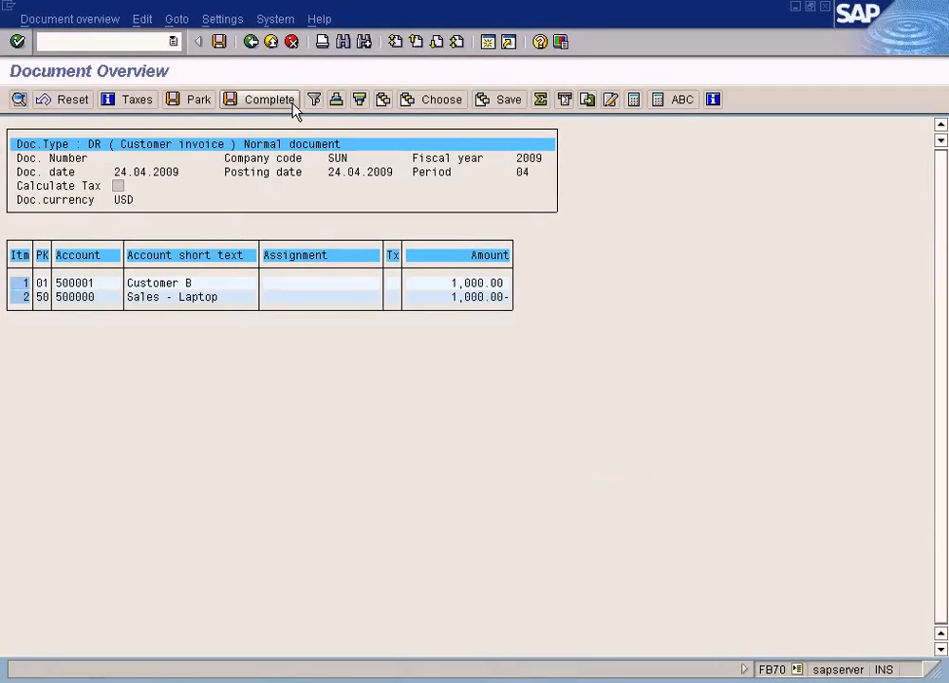
{"action": "left_click", "coordinate": [219, 44]}
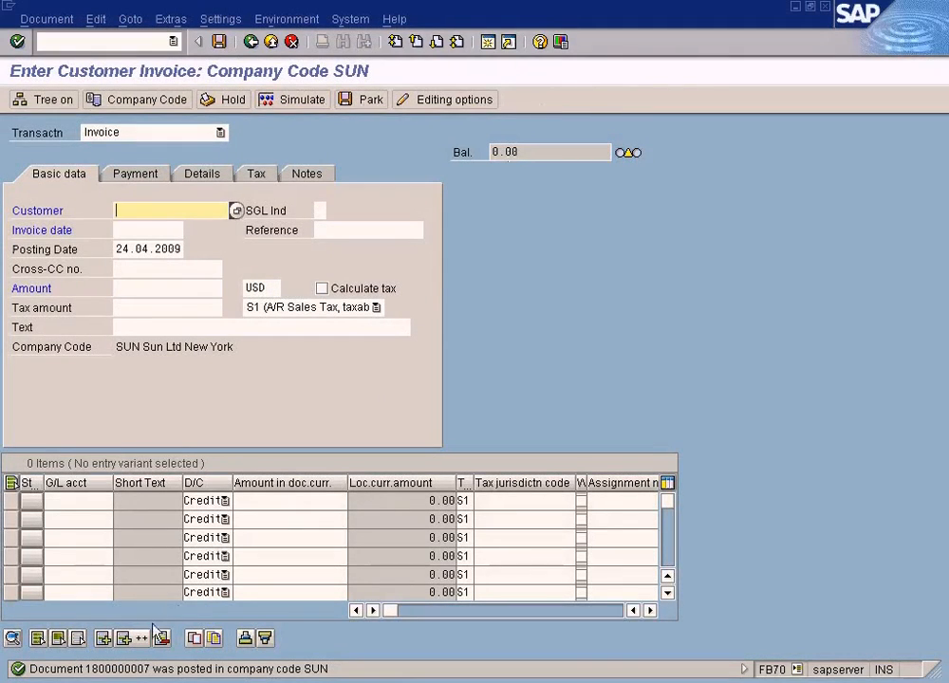
Open the long text of the posting message, select the posted document number in it and close the help window
{"action": "left_click", "coordinate": [140, 673]}
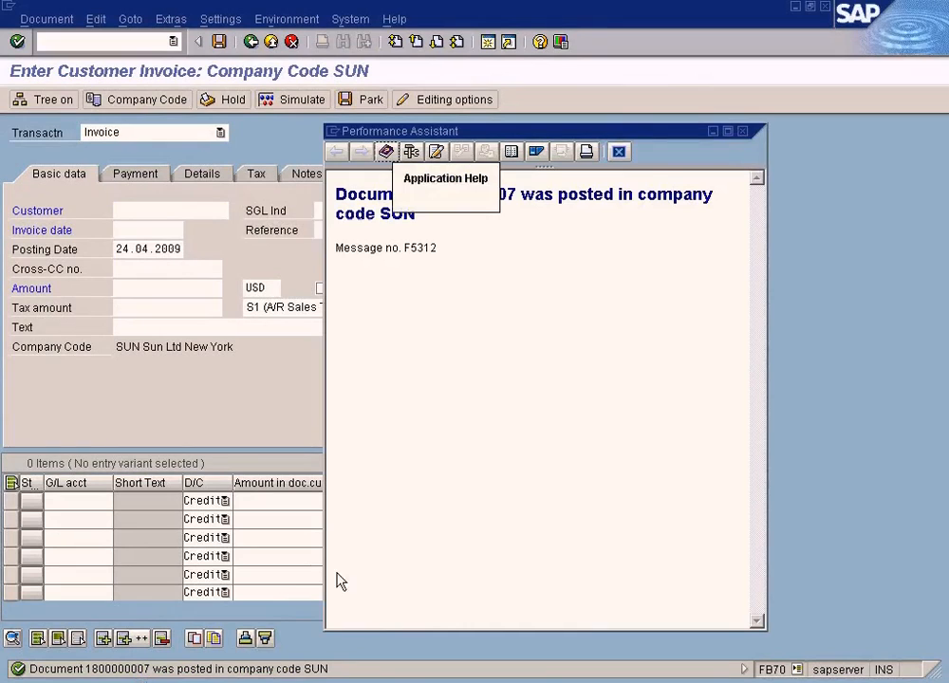
{"action": "double_click", "coordinate": [465, 197]}
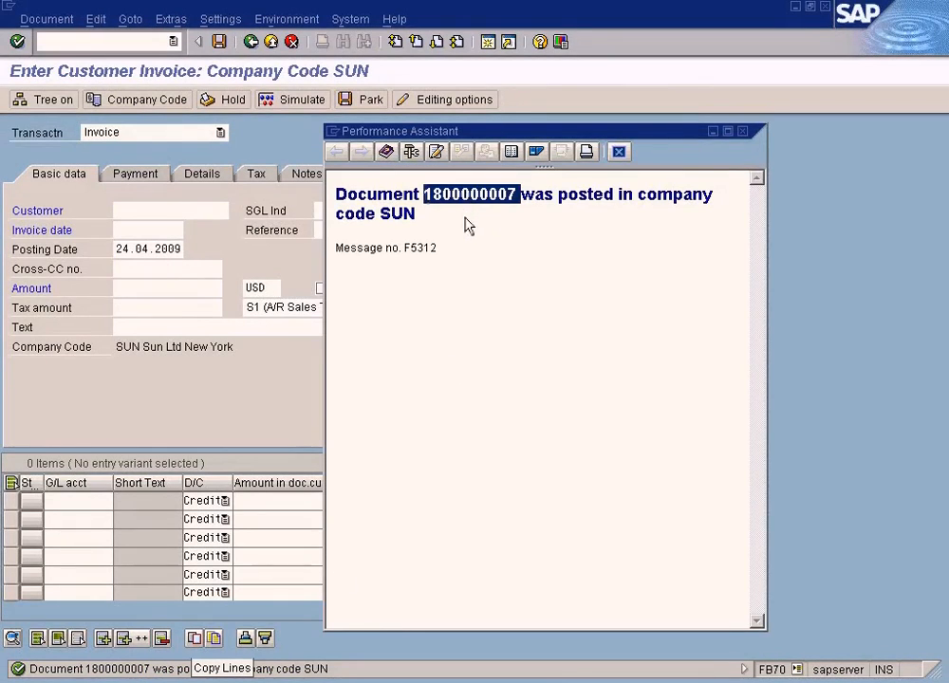
{"action": "left_click", "coordinate": [743, 131]}
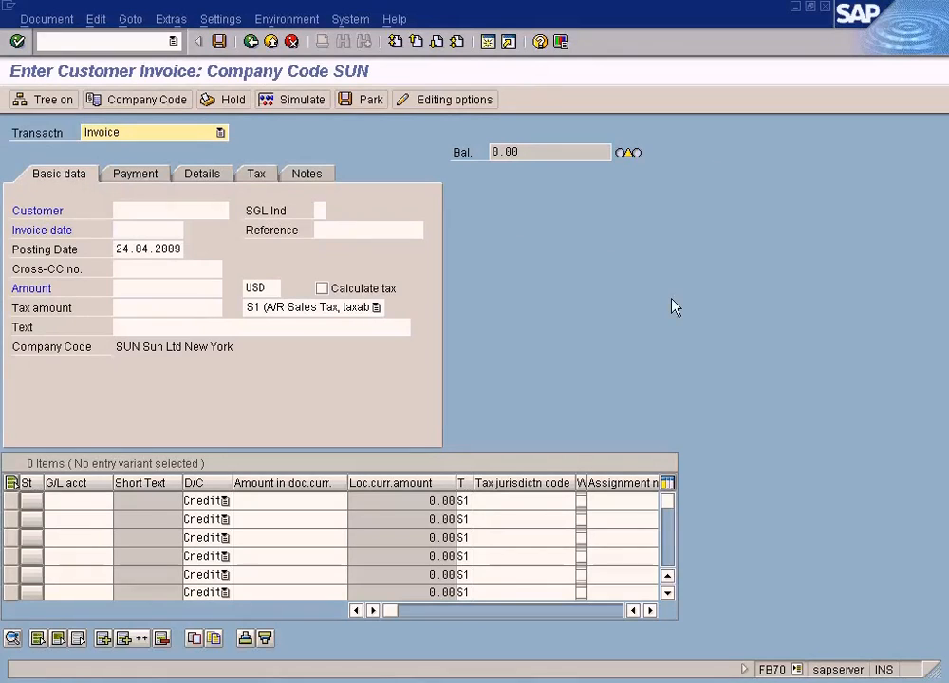
Exit invoice entry and open Incoming Payments under Financial Accounting, Accounts Receivable, Document Entry
{"action": "left_click", "coordinate": [270, 41]}
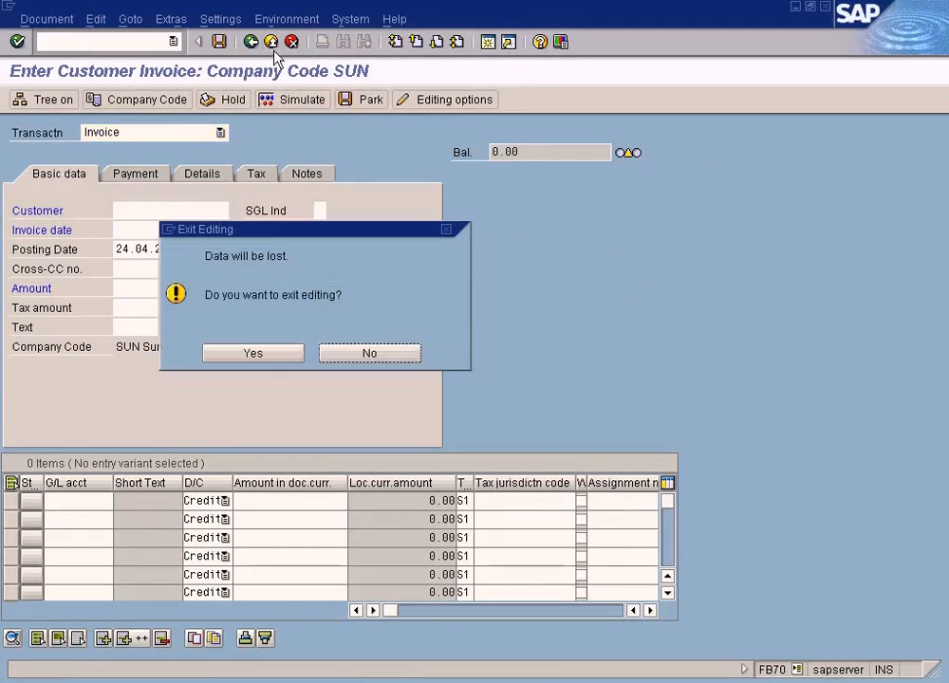
{"action": "left_click", "coordinate": [254, 353]}
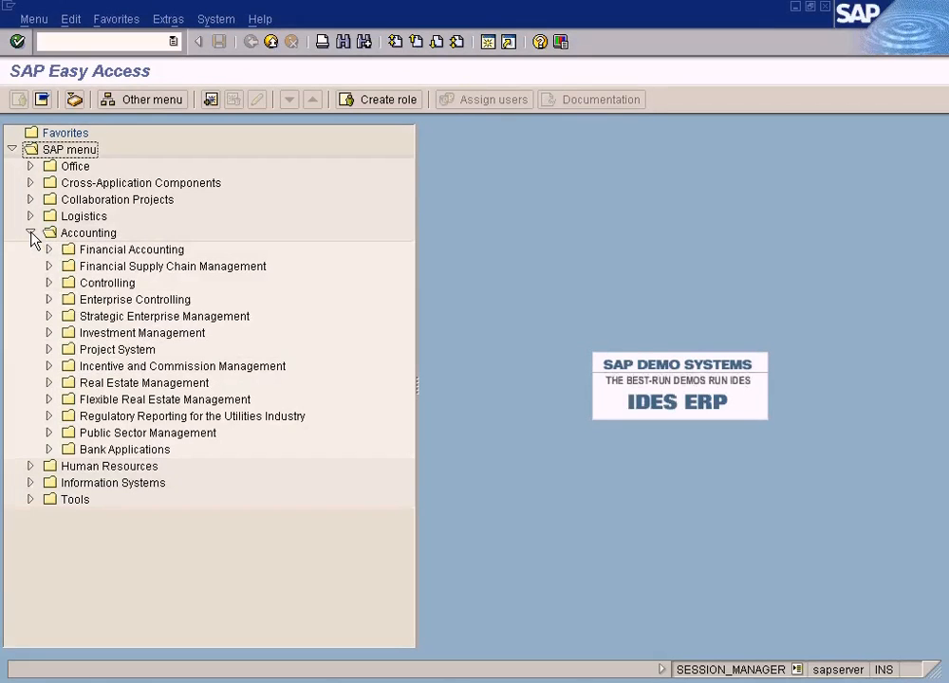
{"action": "left_click", "coordinate": [49, 251]}
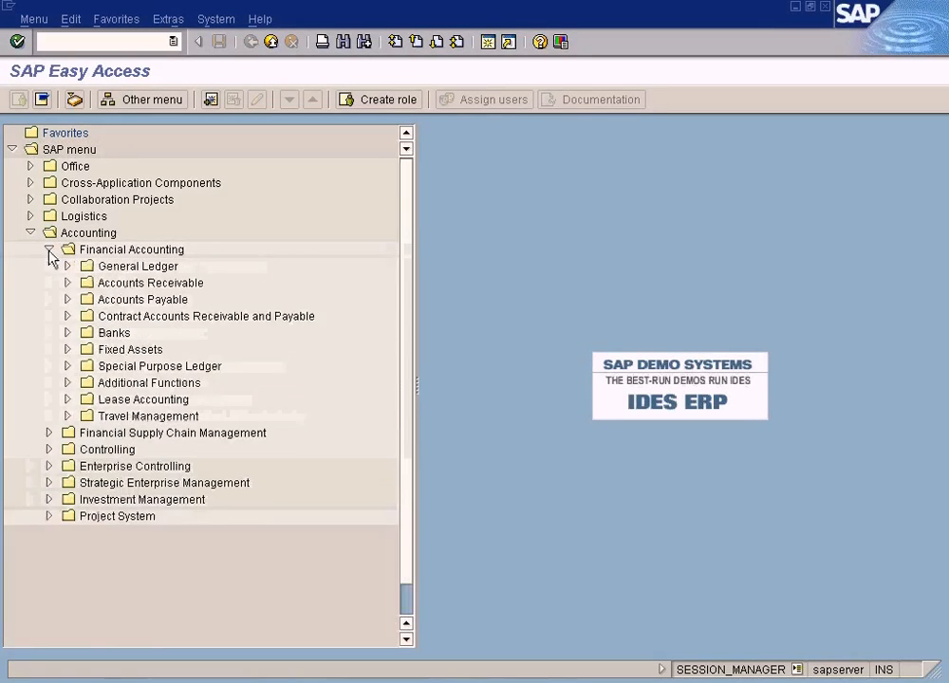
{"action": "left_click", "coordinate": [67, 283]}
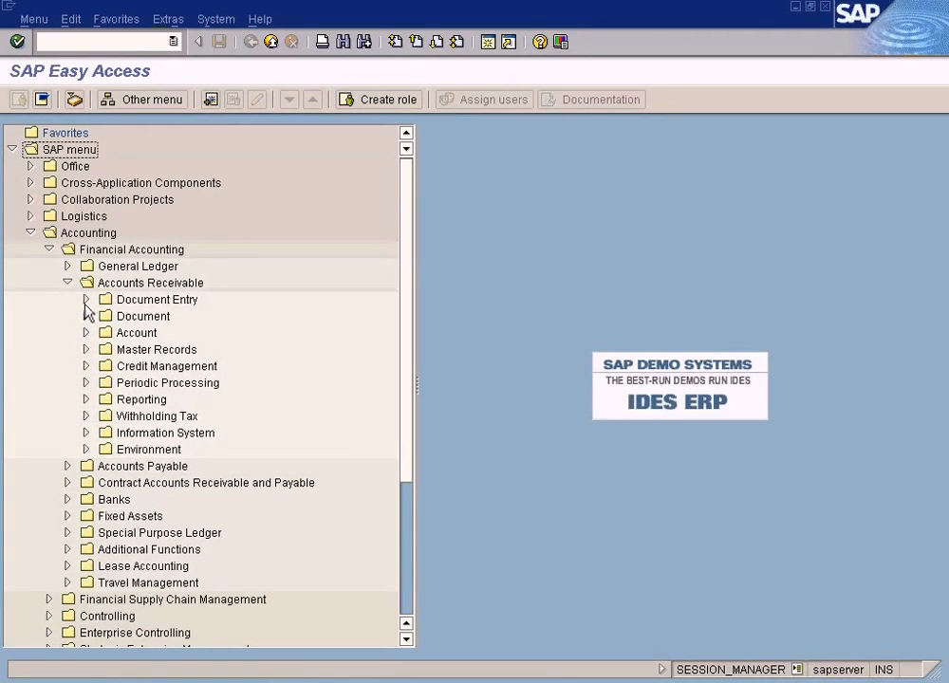
{"action": "left_click", "coordinate": [86, 300]}
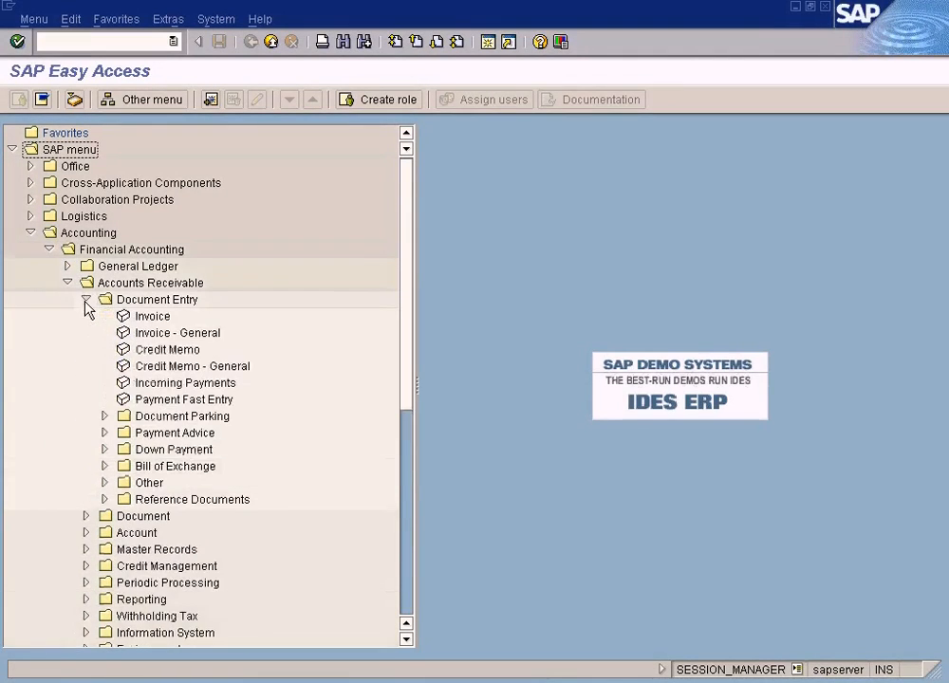
{"action": "double_click", "coordinate": [176, 384]}
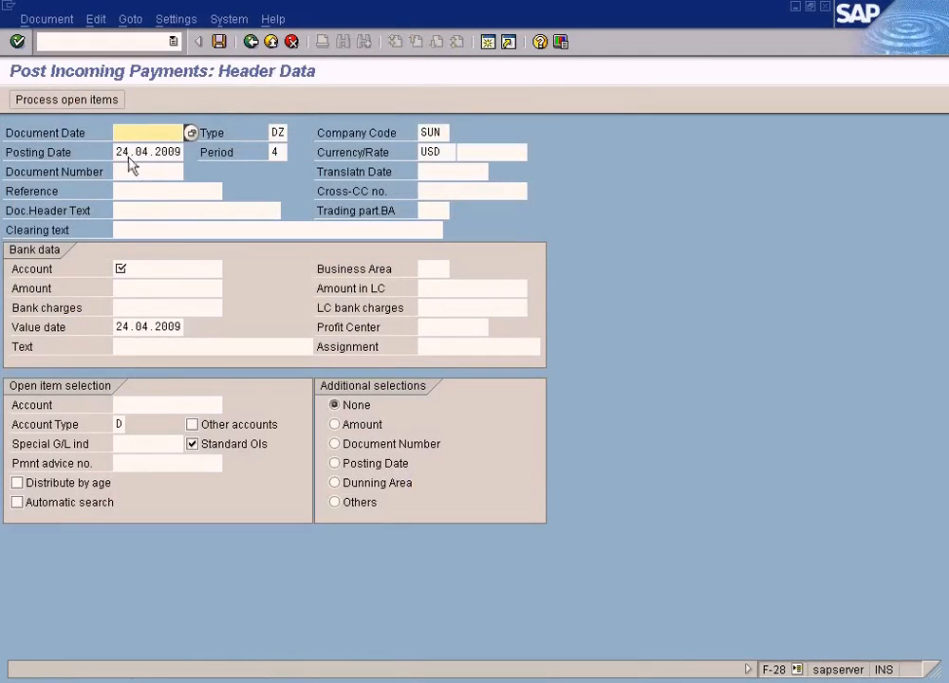
Set the payment's document date to 24.04.2009 and choose the Cash In Bank G/L account in the bank data
{"action": "left_click", "coordinate": [191, 134]}
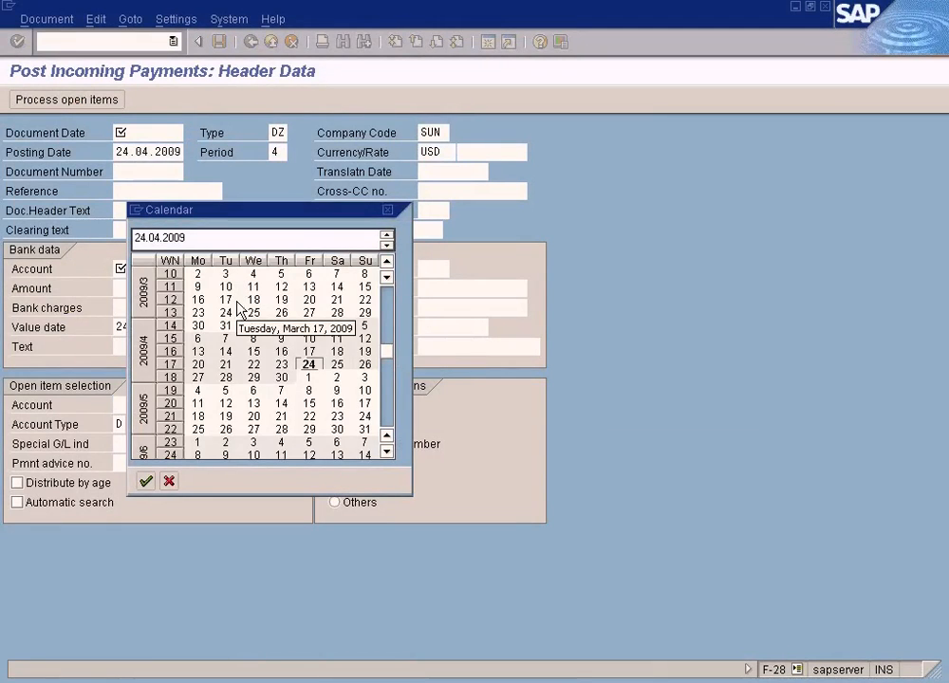
{"action": "key", "text": "Return"}
{"action": "left_click", "coordinate": [135, 272]}
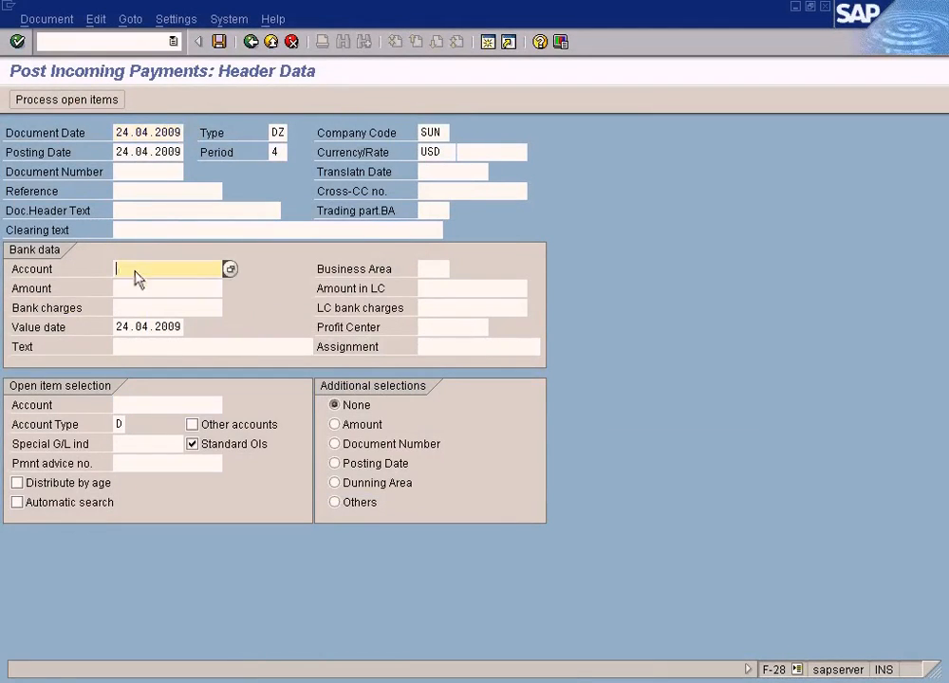
{"action": "left_click", "coordinate": [234, 270]}
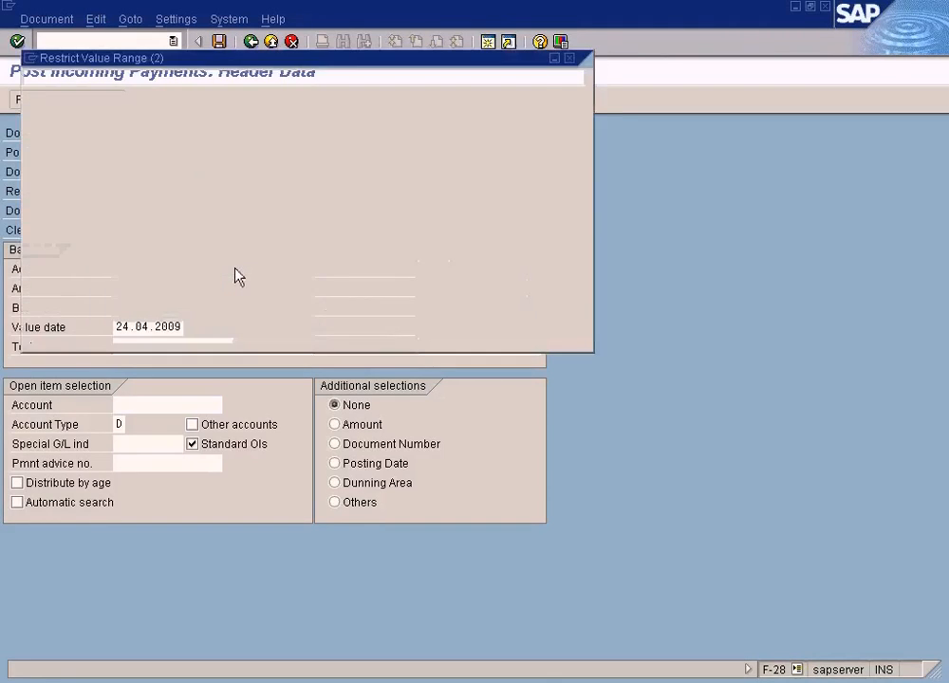
{"action": "left_click", "coordinate": [38, 330]}
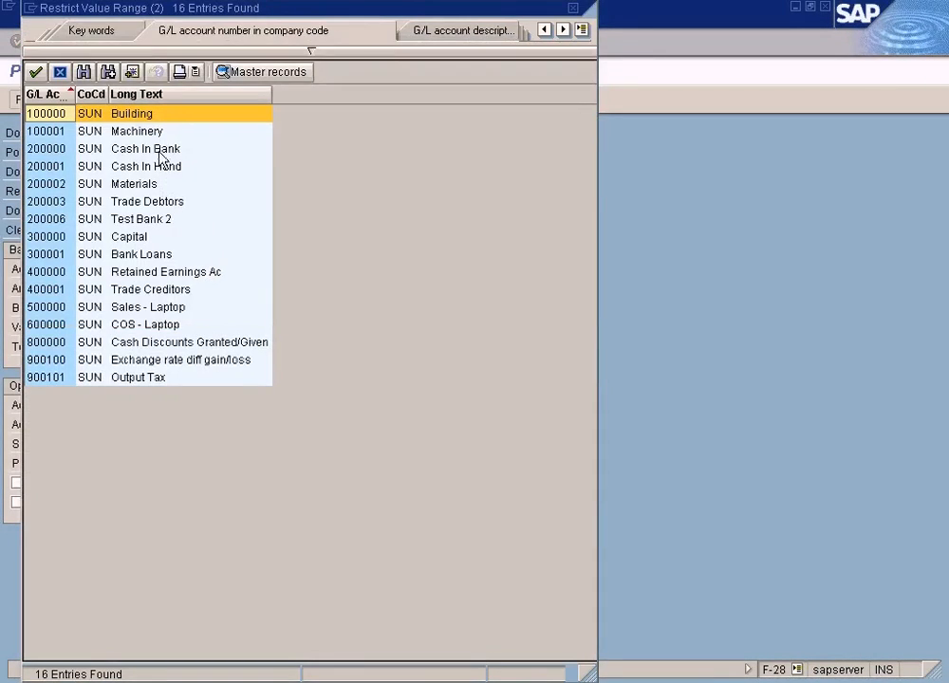
{"action": "double_click", "coordinate": [159, 152]}
{"action": "left_click", "coordinate": [142, 405]}
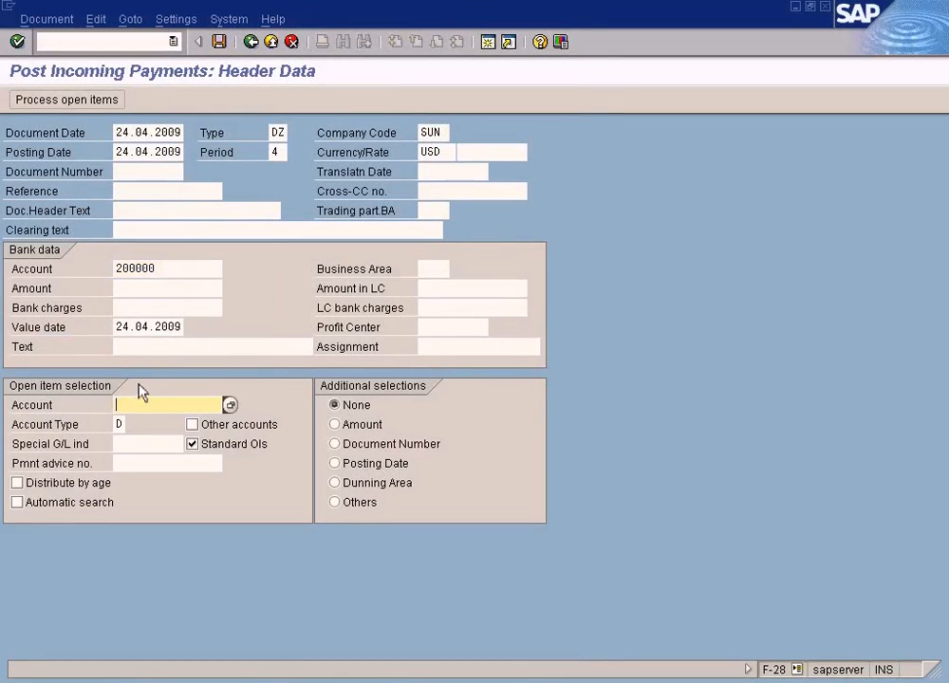
{"action": "type", "text": "1800000007"}
{"action": "key", "text": "BackSpace"}
{"action": "key", "text": "BackSpace"}
{"action": "key", "text": "BackSpace"}
{"action": "key", "text": "BackSpace"}
{"action": "key", "text": "BackSpace"}
{"action": "key", "text": "BackSpace"}
{"action": "key", "text": "BackSpace"}
{"action": "key", "text": "BackSpace"}
{"action": "key", "text": "BackSpace"}
{"action": "key", "text": "BackSpace"}
Choose Customer B of company code SUN as the account for the open item selection
{"action": "left_click", "coordinate": [229, 406]}
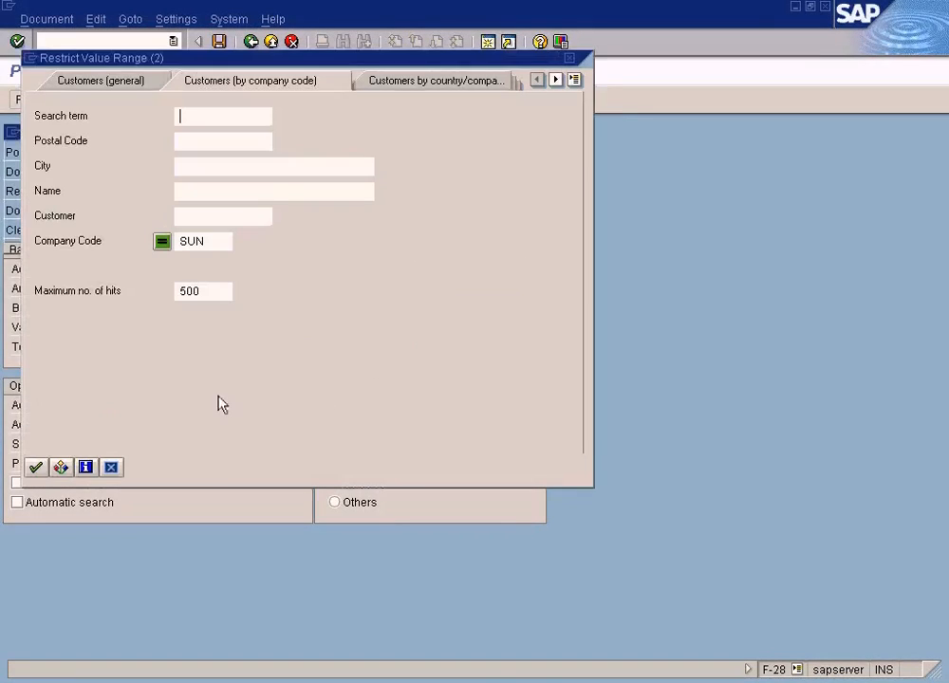
{"action": "left_click", "coordinate": [35, 467]}
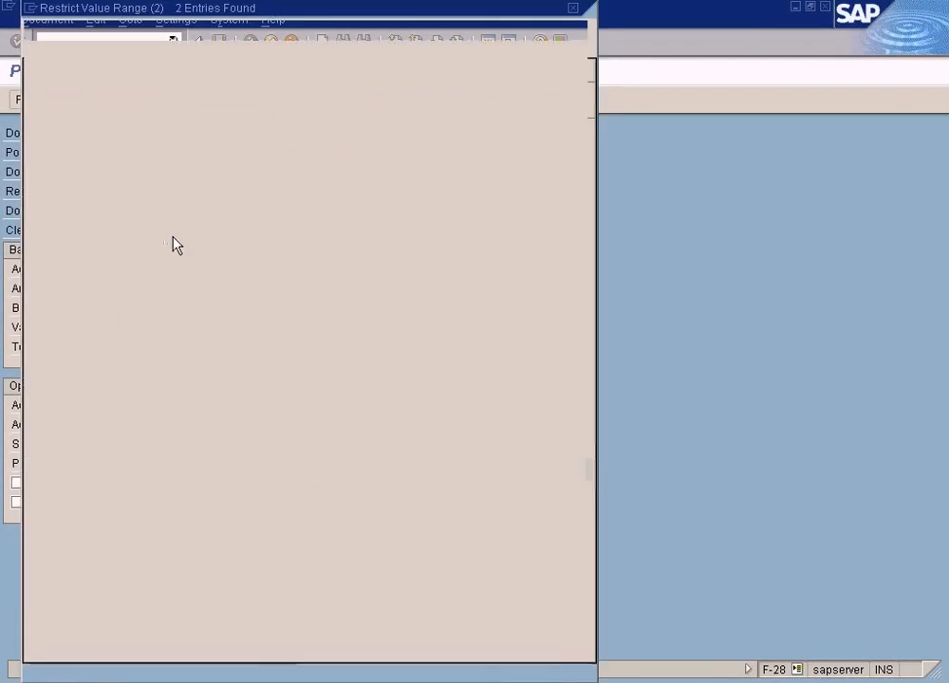
{"action": "left_click", "coordinate": [209, 168]}
{"action": "left_click", "coordinate": [208, 170]}
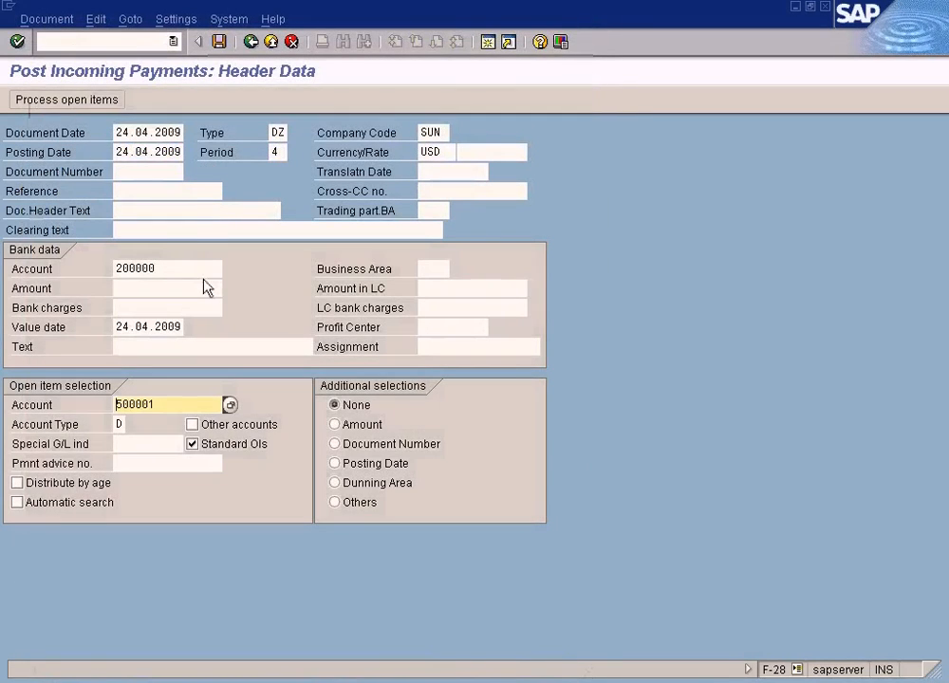
Enter 200 as the payment amount in the bank data and process the customer's open items
{"action": "left_click", "coordinate": [94, 103]}
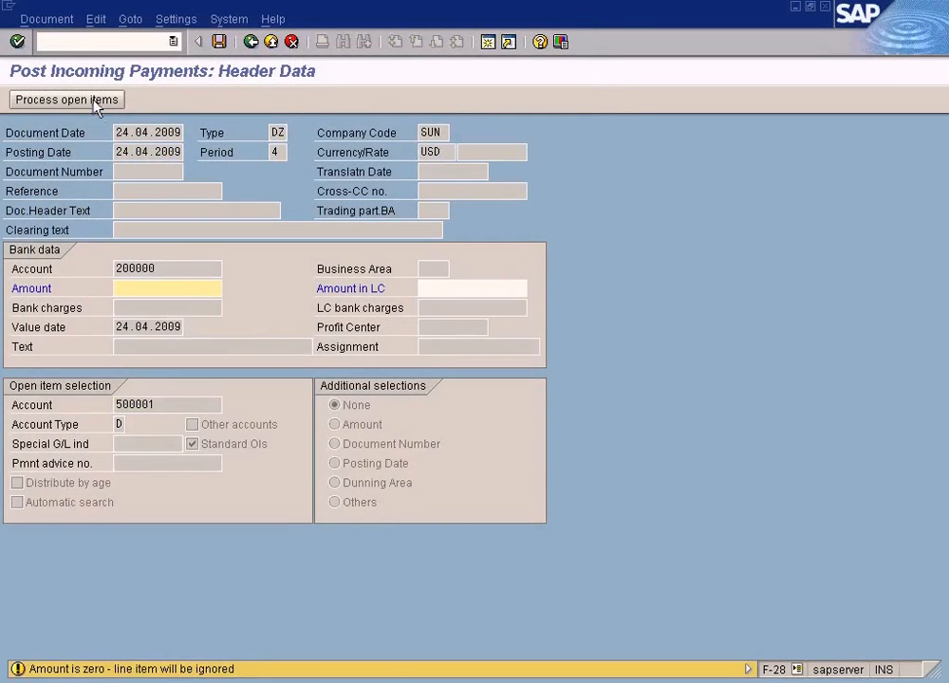
{"action": "type", "text": "200"}
{"action": "left_click", "coordinate": [94, 103]}
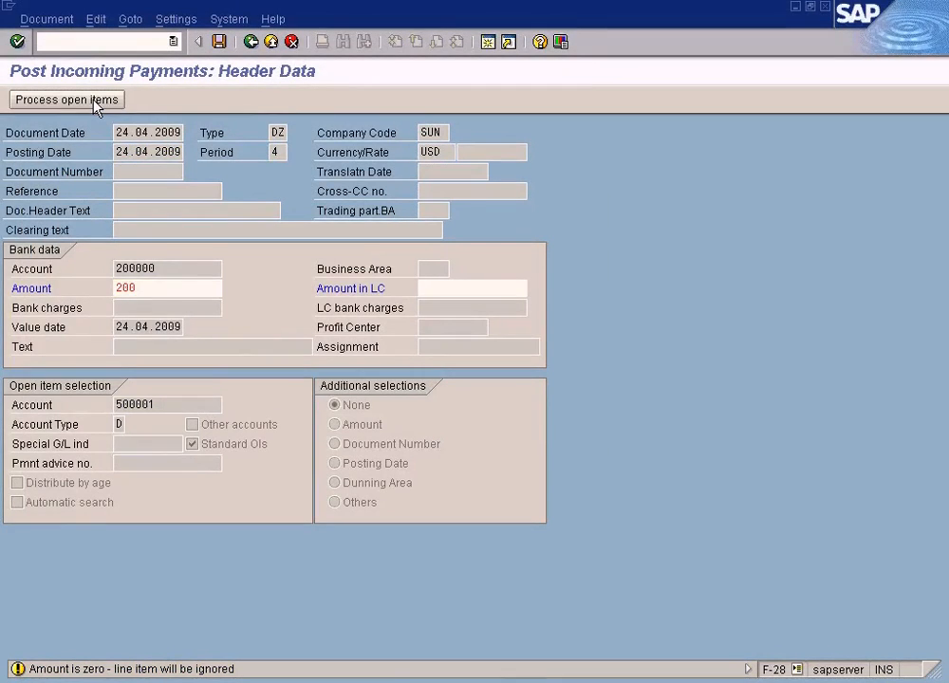
{"action": "key", "text": "Return"}
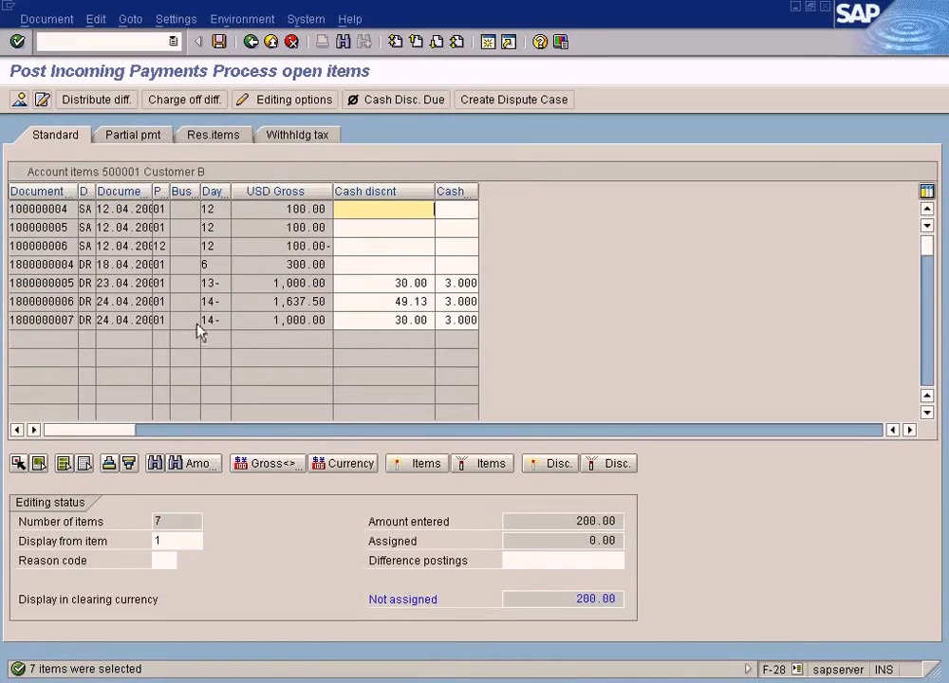
Clear the cash discount amount and percentage for the 1,000.00 invoice dated 24.04.2009
{"action": "left_click", "coordinate": [64, 323]}
{"action": "left_click", "coordinate": [269, 322]}
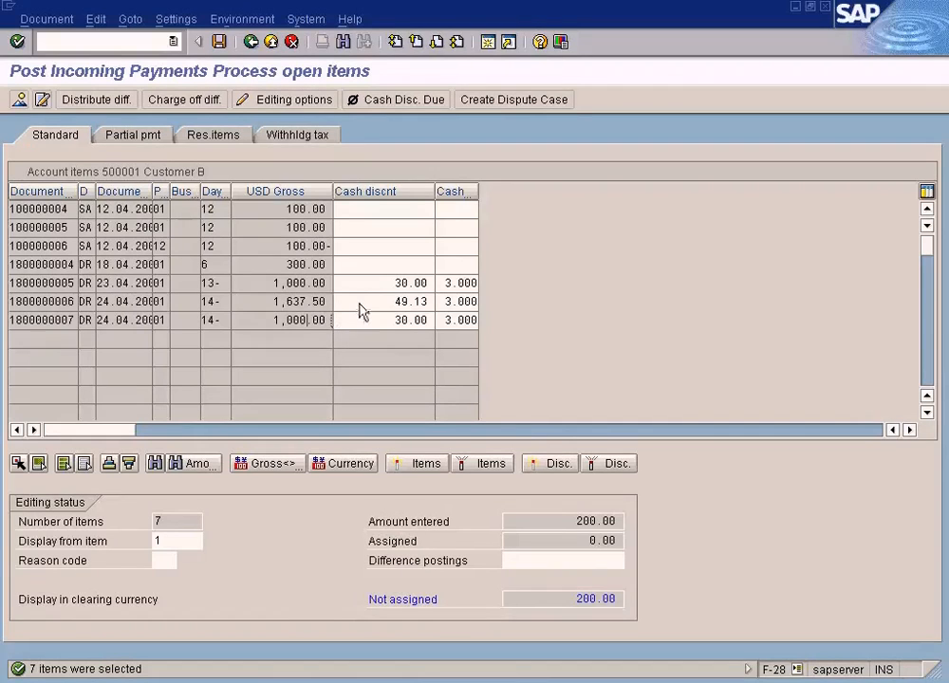
{"action": "left_click_drag", "start_coordinate": [396, 322], "coordinate": [442, 328]}
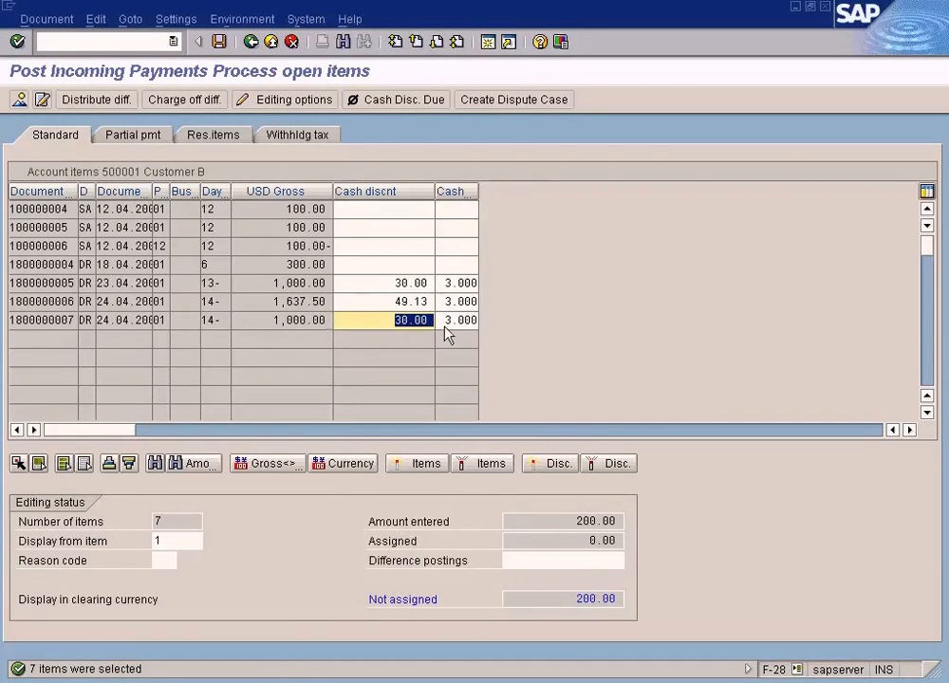
{"action": "key", "text": "Delete"}
{"action": "double_click", "coordinate": [458, 324]}
{"action": "left_click", "coordinate": [313, 323]}
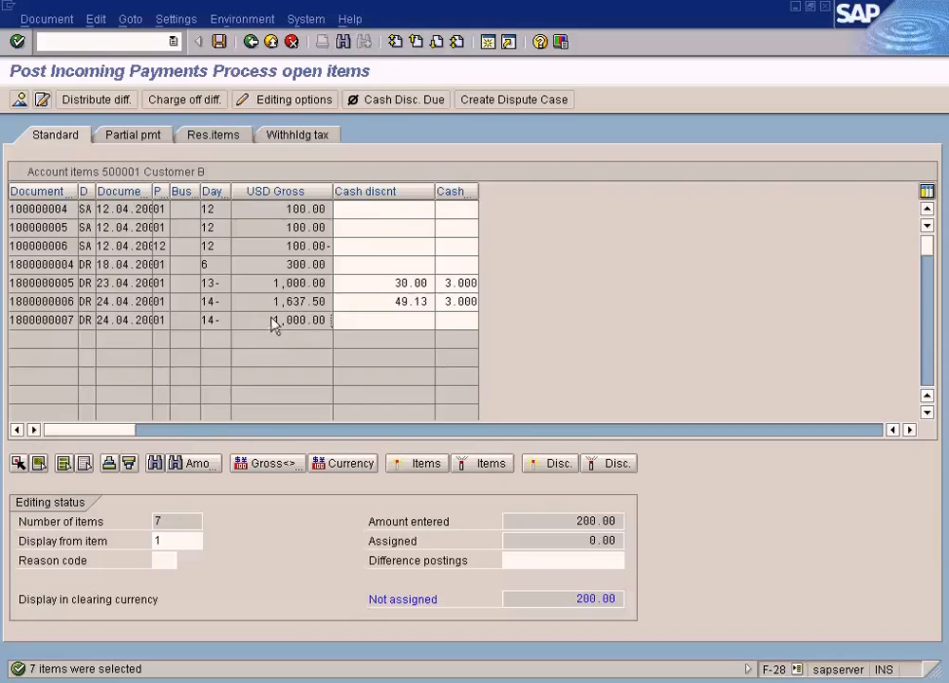
Activate the 1,000.00 invoice dated 24.04.2009 for clearing and check the not assigned amount
{"action": "left_click_drag", "start_coordinate": [274, 322], "coordinate": [351, 331]}
{"action": "double_click", "coordinate": [302, 321]}
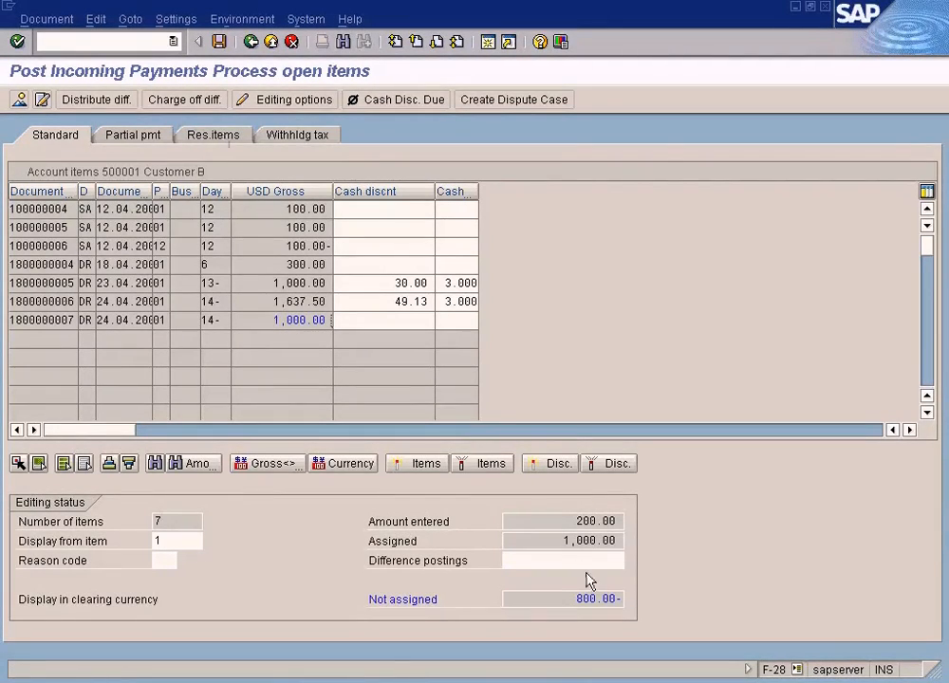
{"action": "left_click_drag", "start_coordinate": [570, 599], "coordinate": [652, 596]}
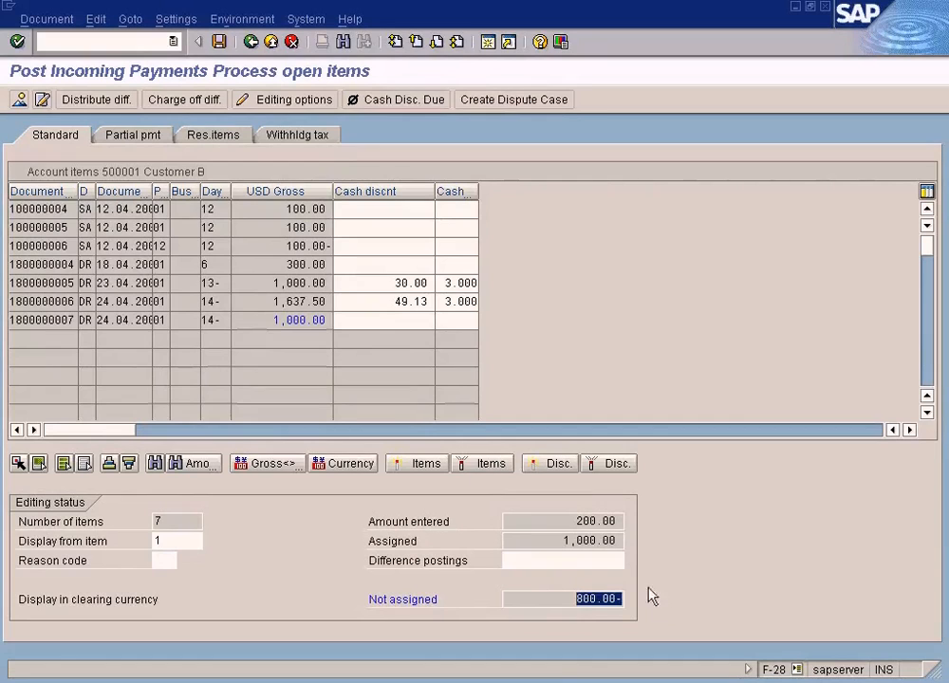
Create a residual item of 800 for the activated 1,000.00 invoice
{"action": "left_click", "coordinate": [223, 143]}
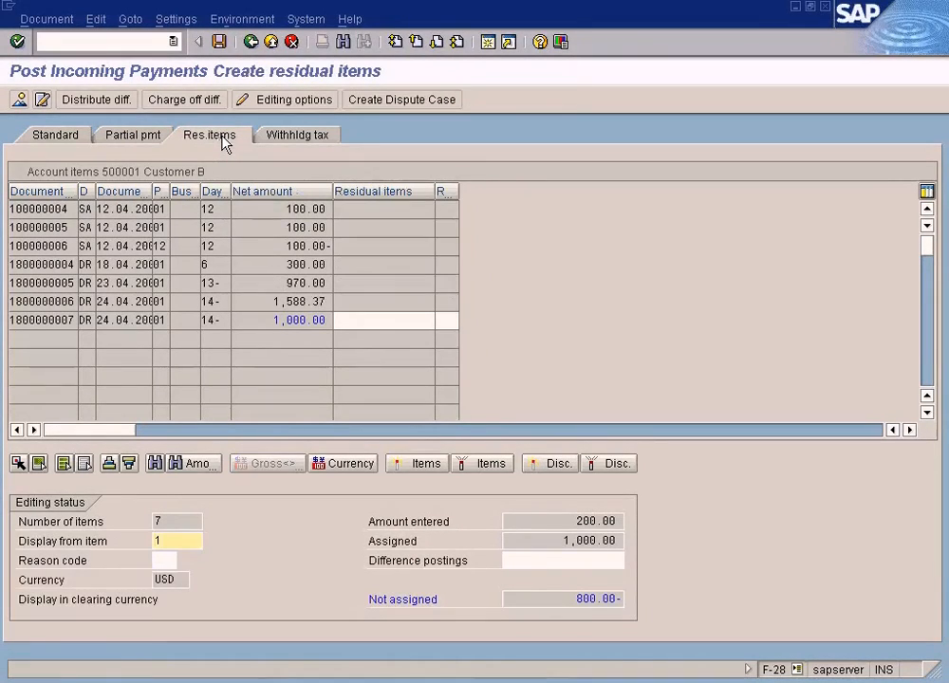
{"action": "left_click", "coordinate": [411, 323]}
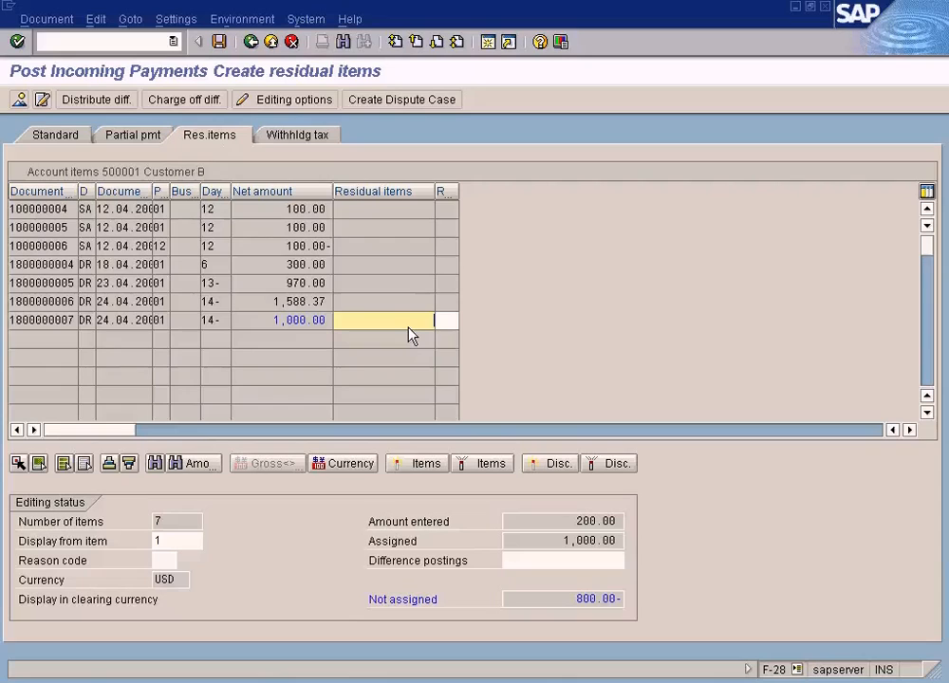
{"action": "type", "text": "800"}
{"action": "double_click", "coordinate": [420, 332]}
Start a new session and open the customer line item display under Financial Accounting, Accounts Receivable, Account
{"action": "left_click", "coordinate": [488, 42]}
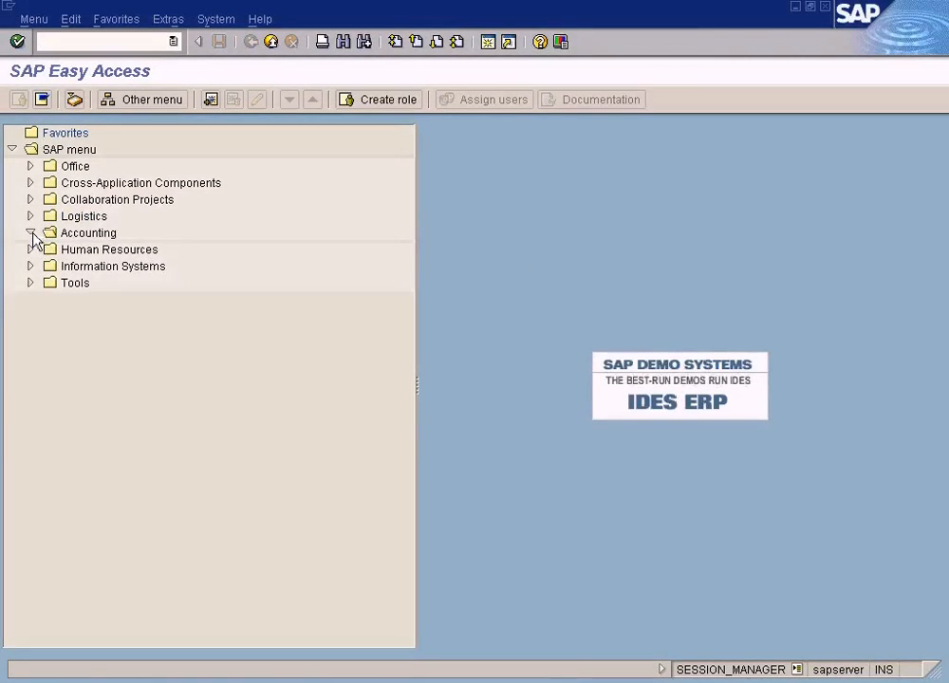
{"action": "left_click", "coordinate": [31, 232]}
{"action": "left_click", "coordinate": [49, 250]}
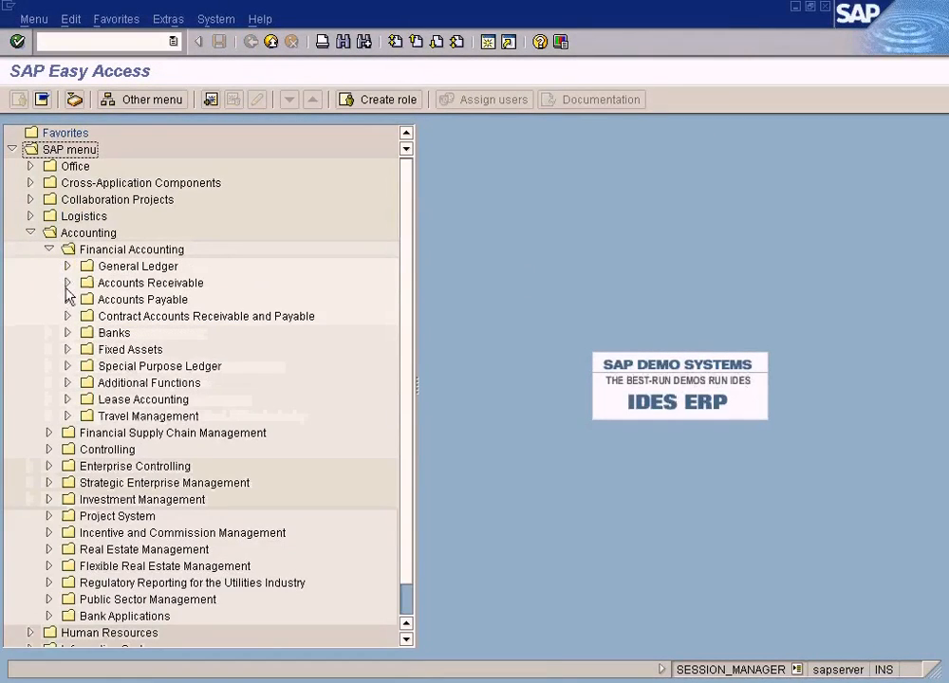
{"action": "left_click", "coordinate": [68, 283]}
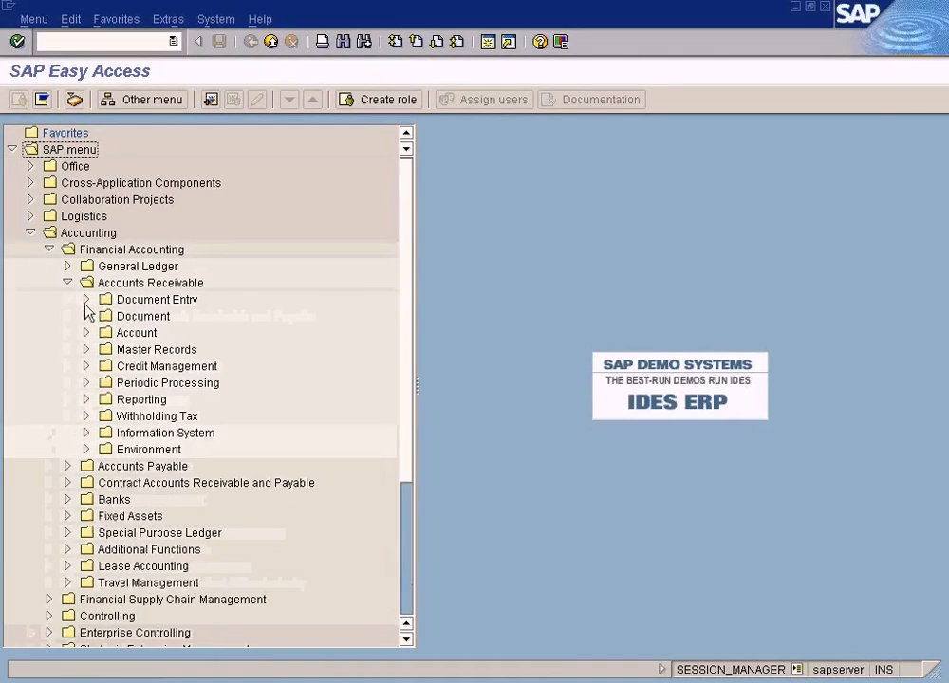
{"action": "left_click", "coordinate": [85, 333]}
{"action": "double_click", "coordinate": [186, 374]}
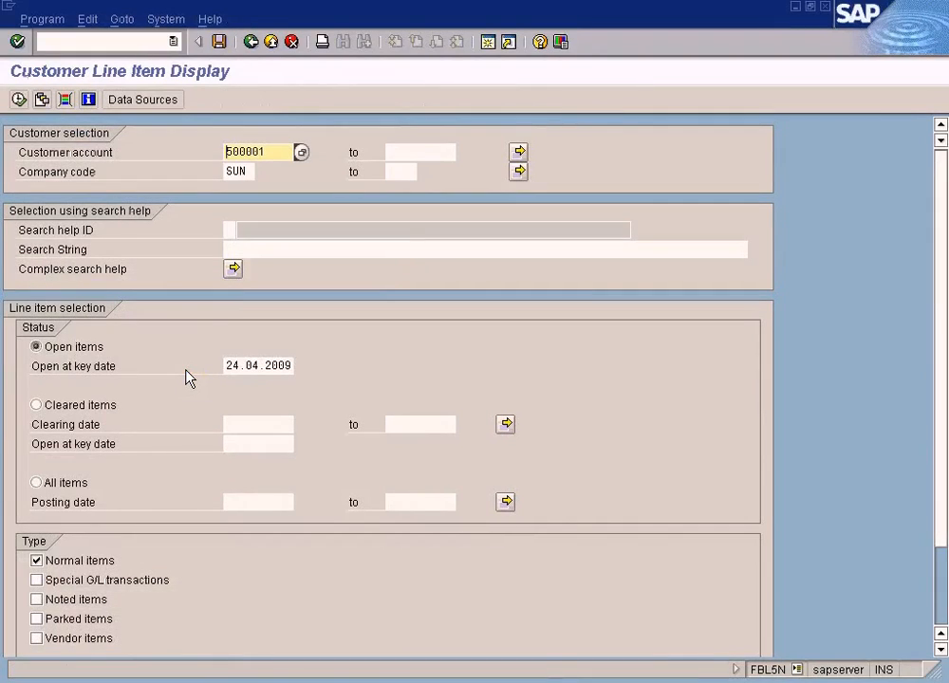
List Customer B's open items at key date 24.04.2009 and inspect the newest invoice's amount and document number
{"action": "left_click", "coordinate": [18, 99]}
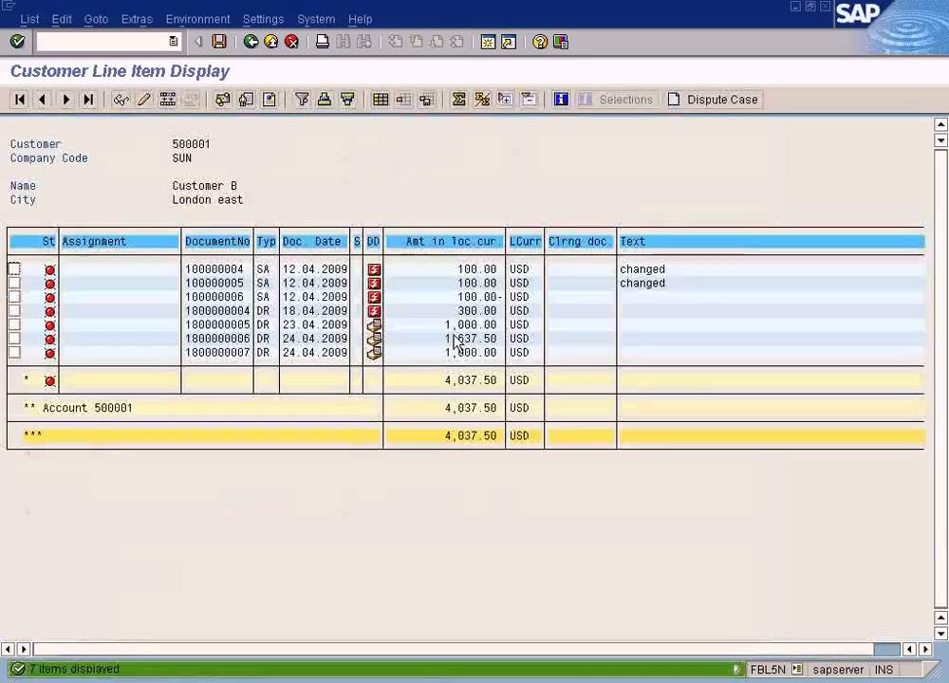
{"action": "left_click", "coordinate": [480, 352]}
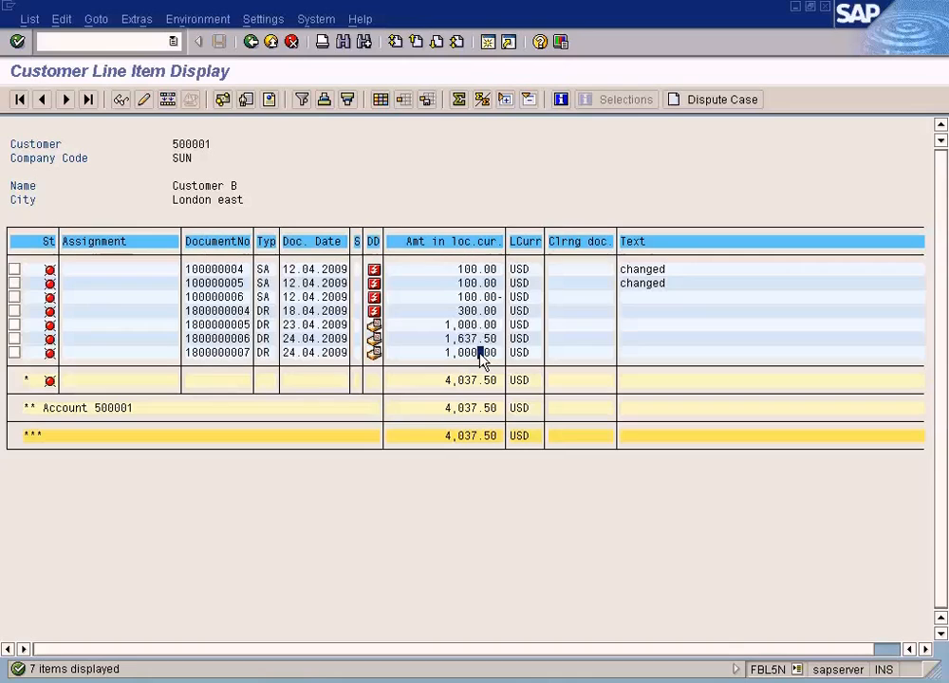
{"action": "left_click", "coordinate": [461, 353]}
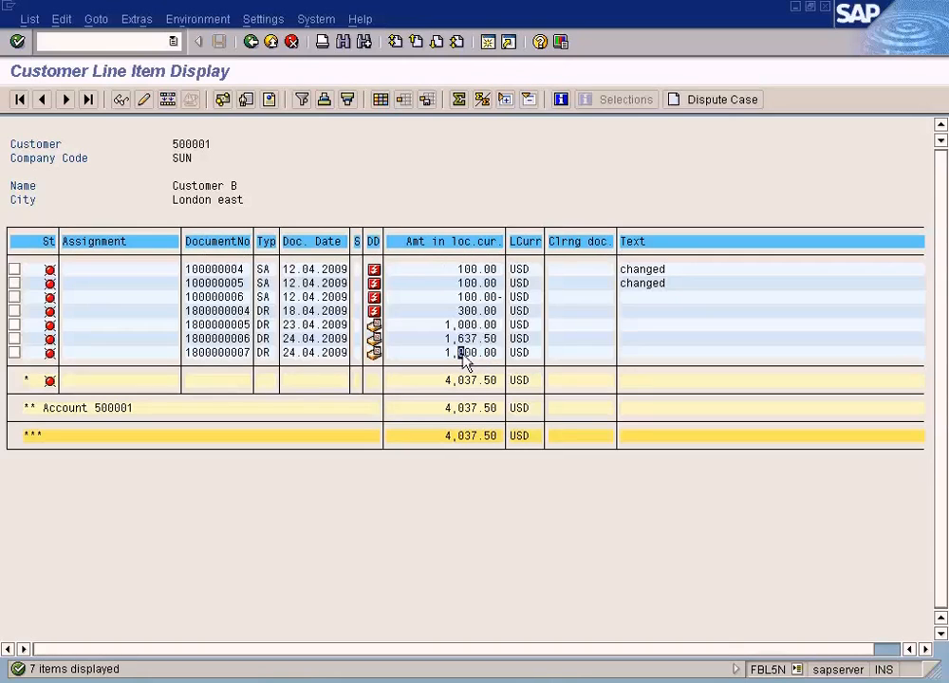
{"action": "left_click", "coordinate": [214, 353]}
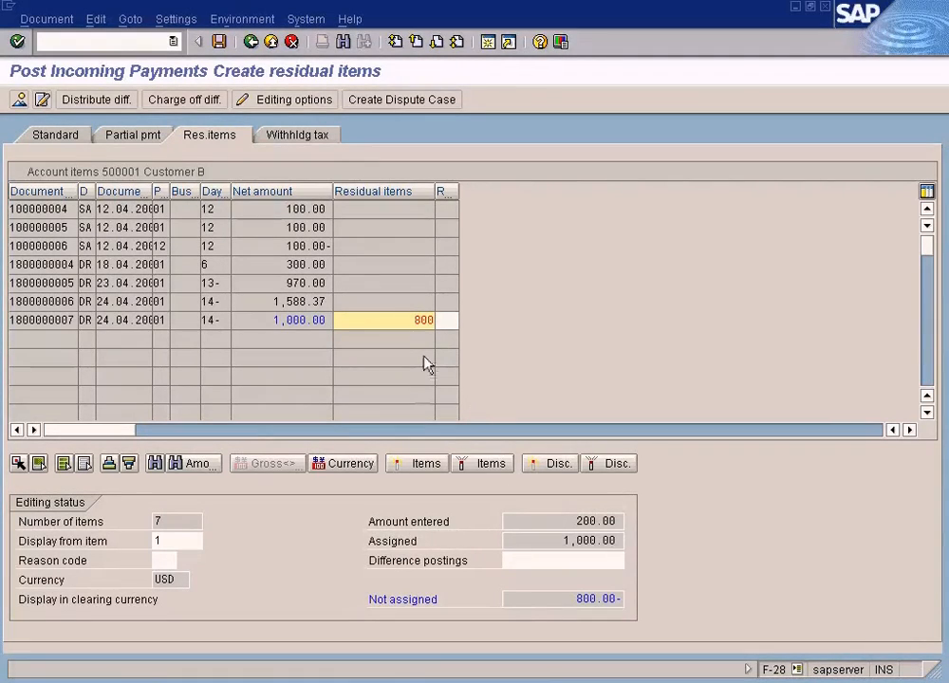
Return to the incoming payment session and compare the residual amount, the invoice's net amount and the amount entered
{"action": "left_click_drag", "start_coordinate": [404, 326], "coordinate": [477, 329]}
{"action": "left_click", "coordinate": [282, 327]}
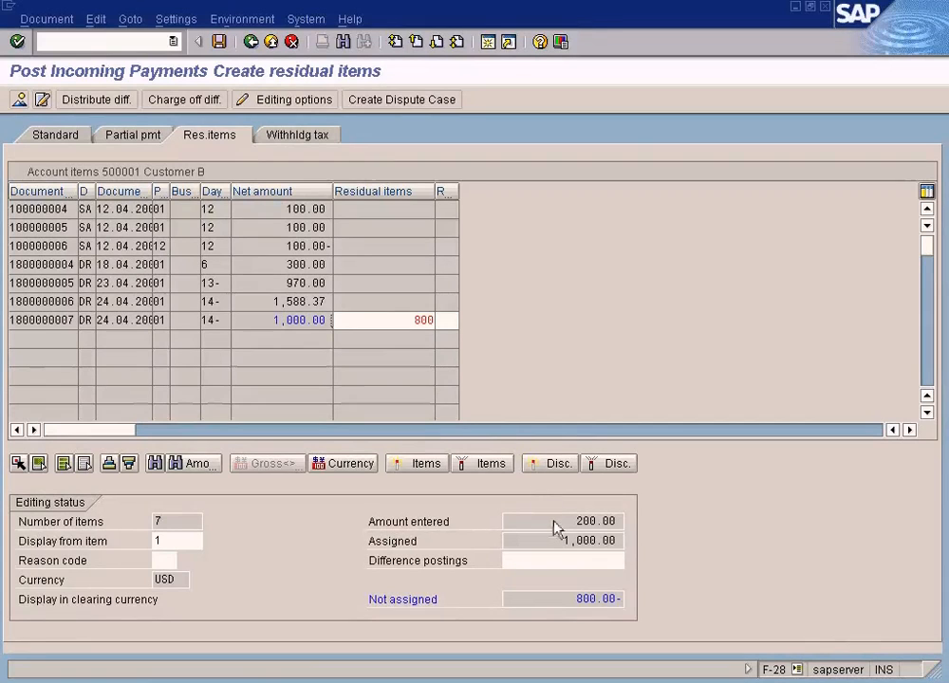
{"action": "left_click_drag", "start_coordinate": [559, 529], "coordinate": [612, 532]}
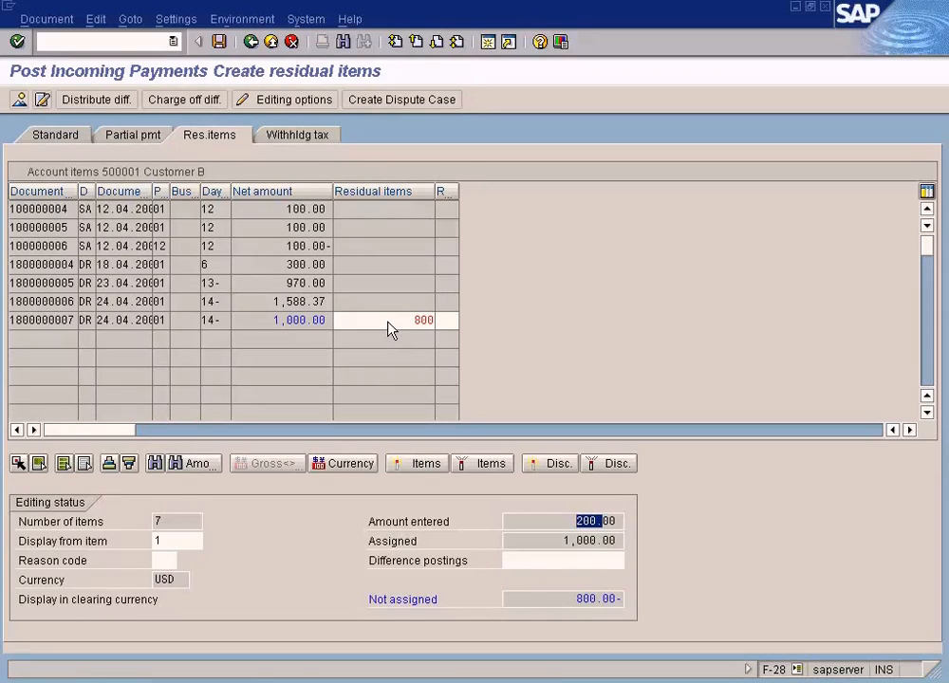
Display the payment's document overview and simulate the posting
{"action": "left_click", "coordinate": [18, 98]}
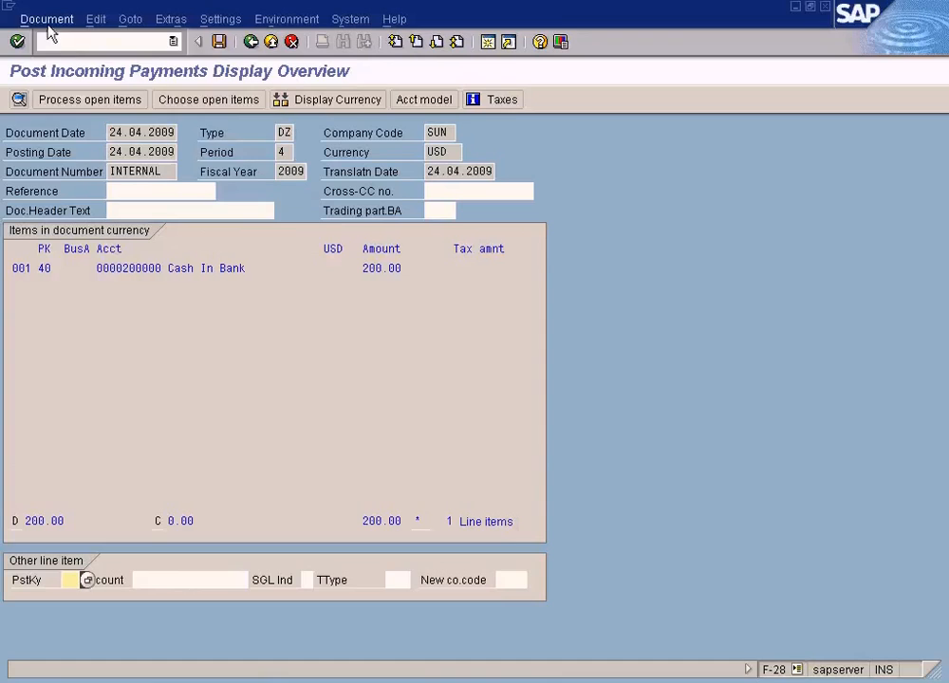
{"action": "left_click", "coordinate": [46, 19]}
{"action": "left_click", "coordinate": [59, 102]}
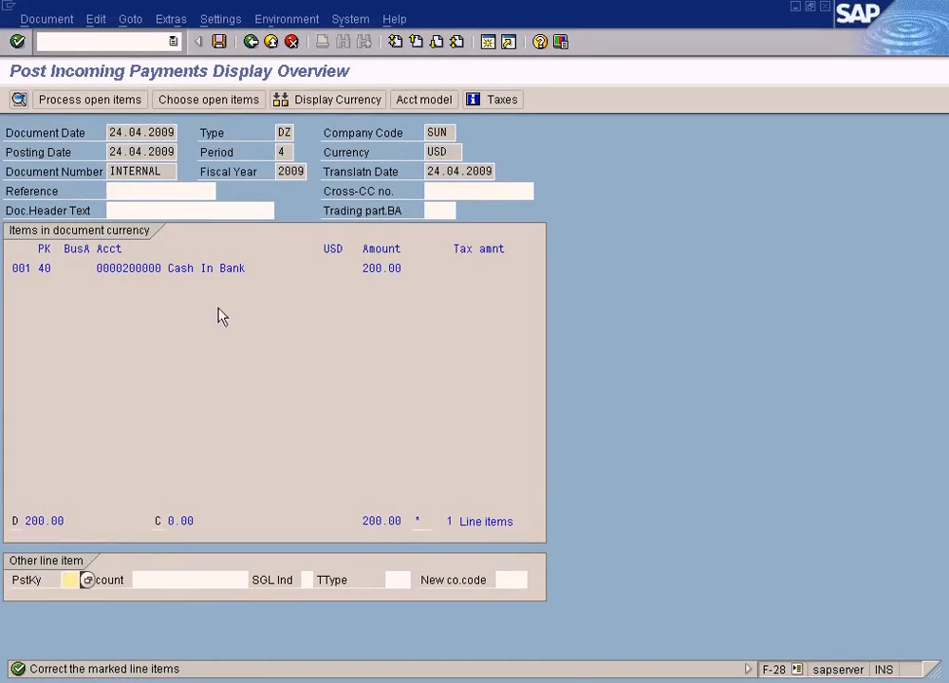
Correct the Cash In Bank line item by setting its due date to 24.04.2009, and return to the document overview
{"action": "double_click", "coordinate": [225, 272]}
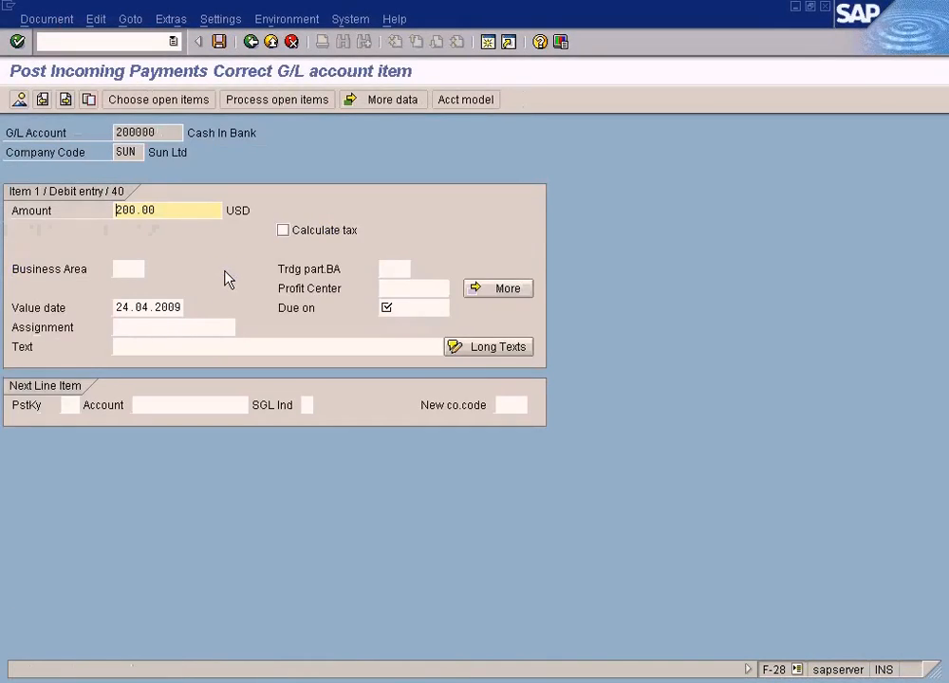
{"action": "left_click", "coordinate": [411, 309]}
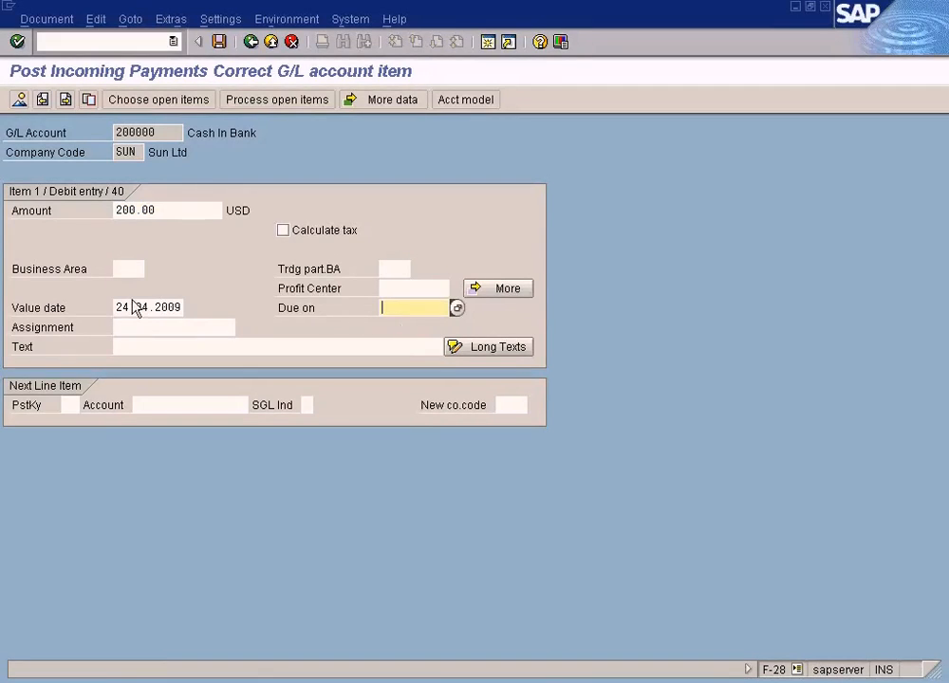
{"action": "left_click_drag", "start_coordinate": [118, 307], "coordinate": [221, 316]}
{"action": "key", "text": "ctrl+c"}
{"action": "left_click", "coordinate": [401, 311]}
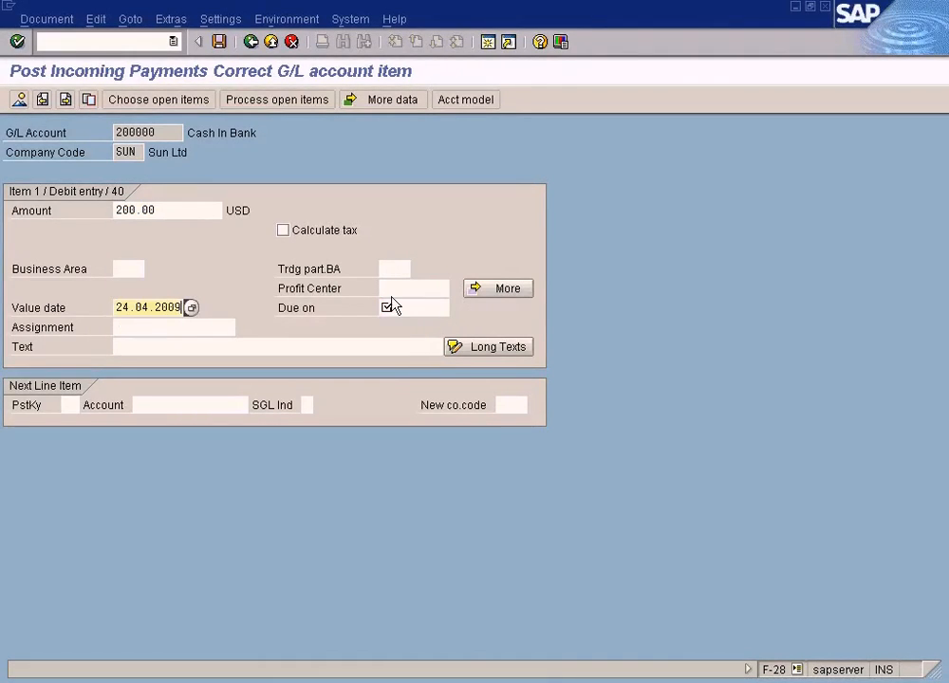
{"action": "key", "text": "ctrl+v"}
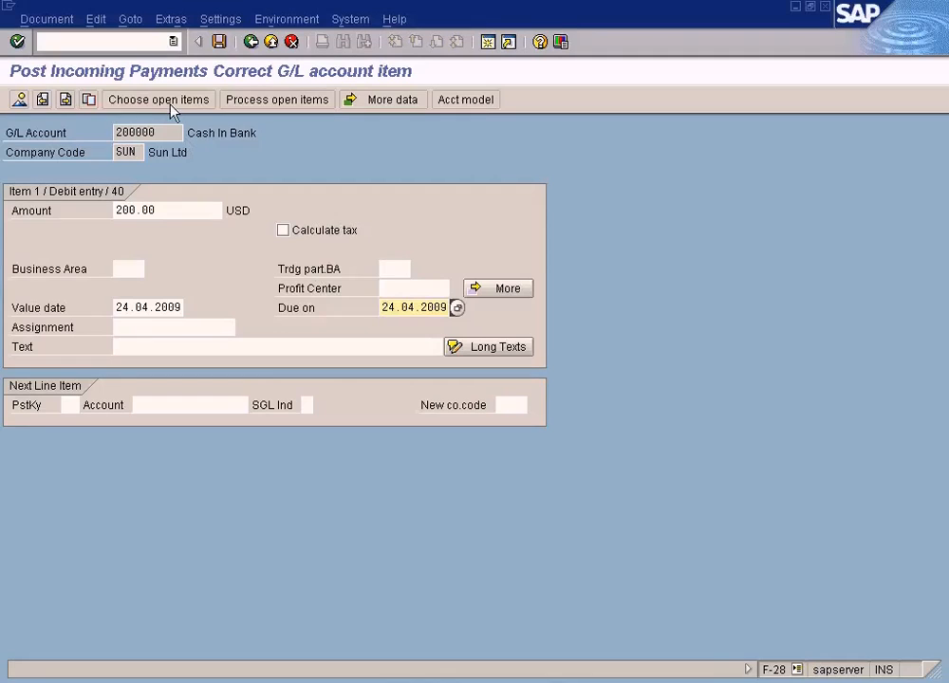
{"action": "left_click", "coordinate": [19, 100]}
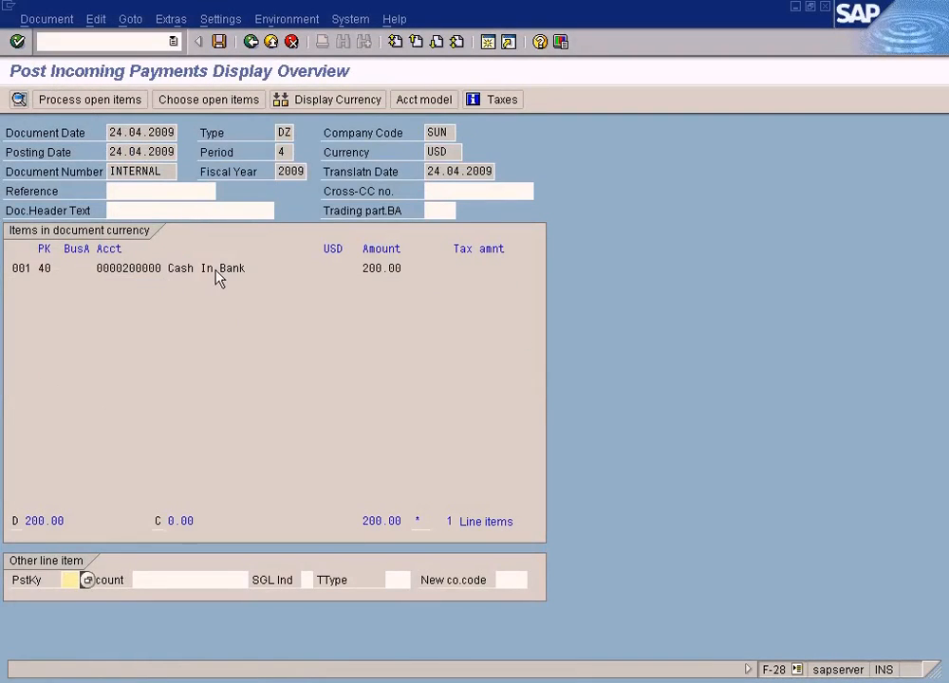
Simulate the corrected payment and examine the amounts of Customer B's residual and clearing lines
{"action": "left_click", "coordinate": [45, 19]}
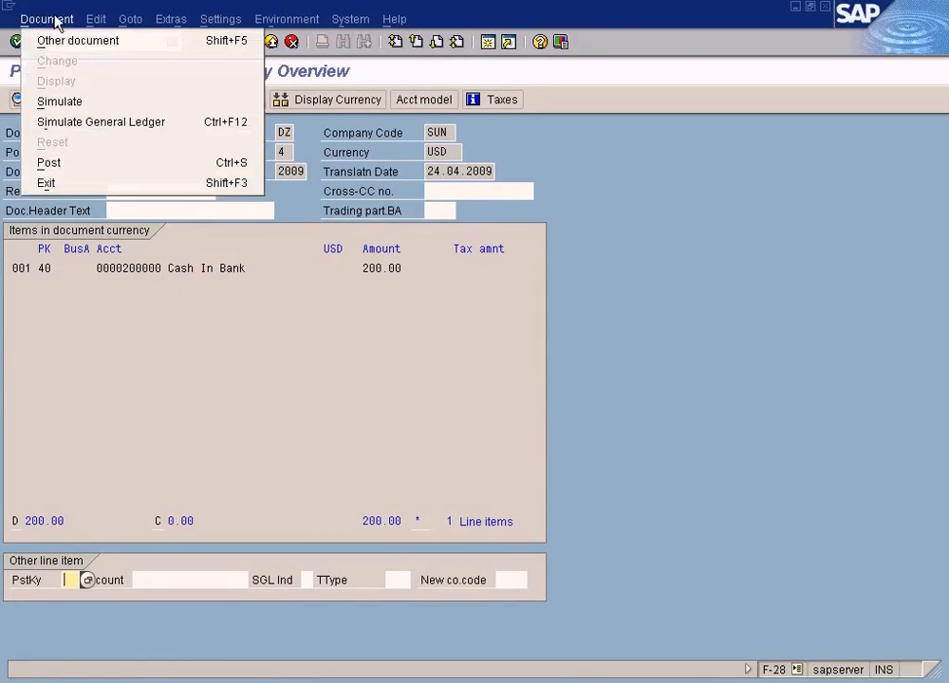
{"action": "left_click", "coordinate": [63, 102]}
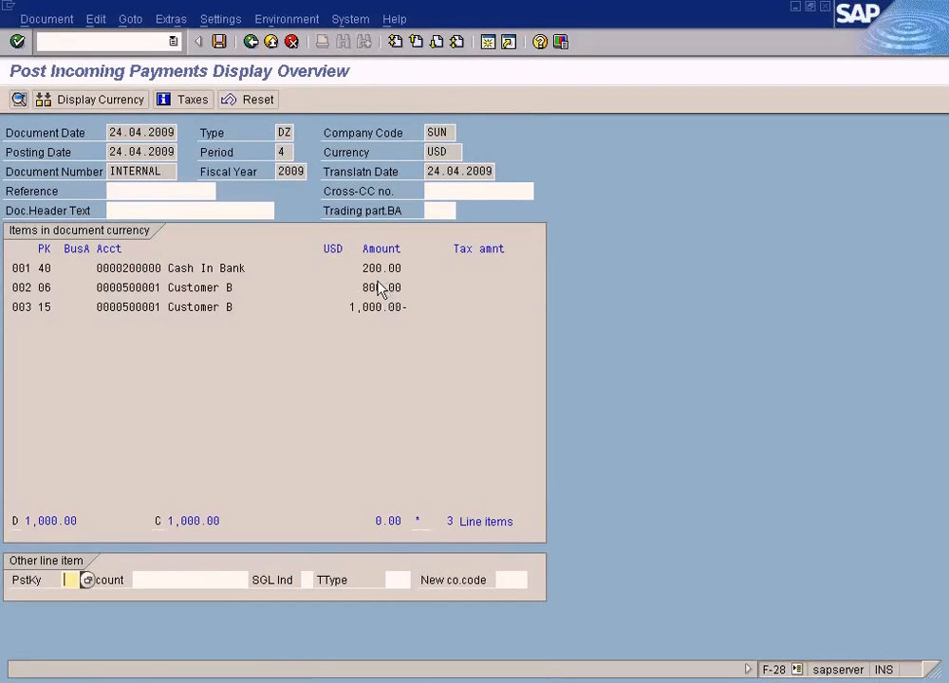
{"action": "left_click", "coordinate": [377, 287]}
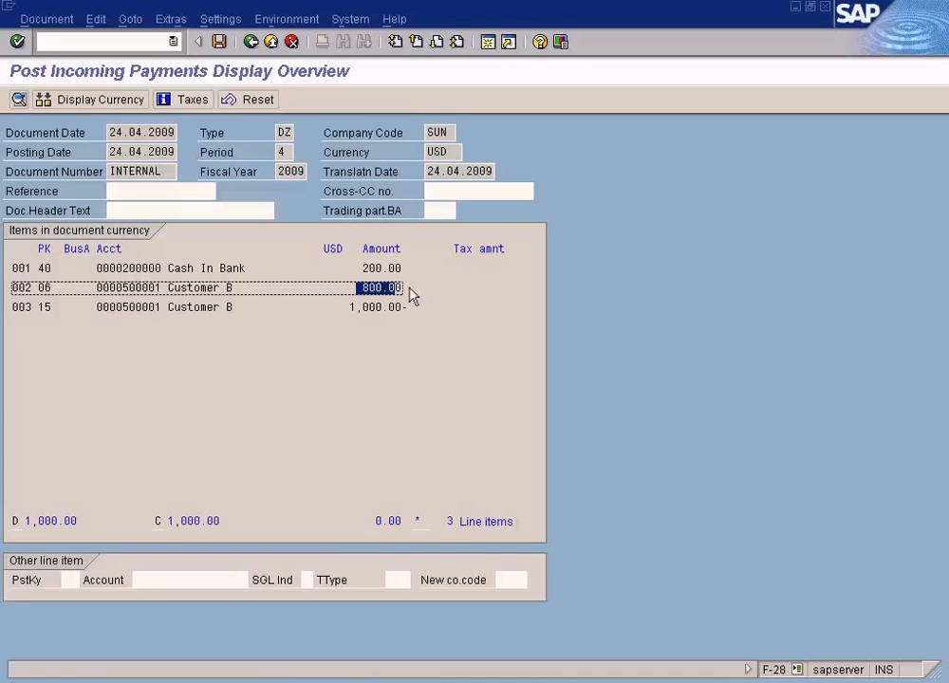
{"action": "left_click", "coordinate": [341, 307]}
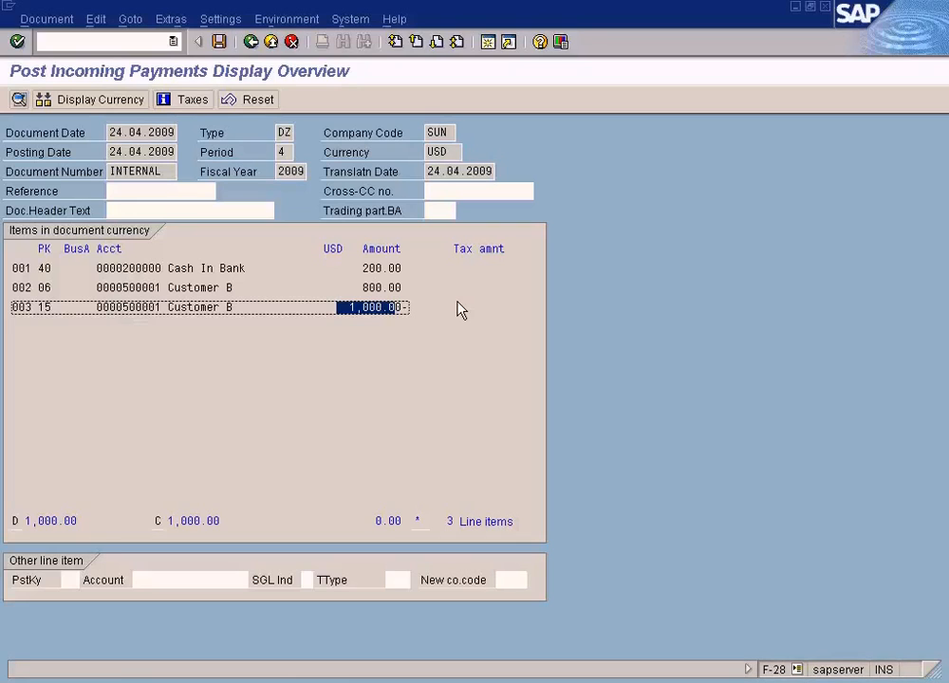
Post the incoming payment and open the long text of the posting message
{"action": "left_click", "coordinate": [219, 43]}
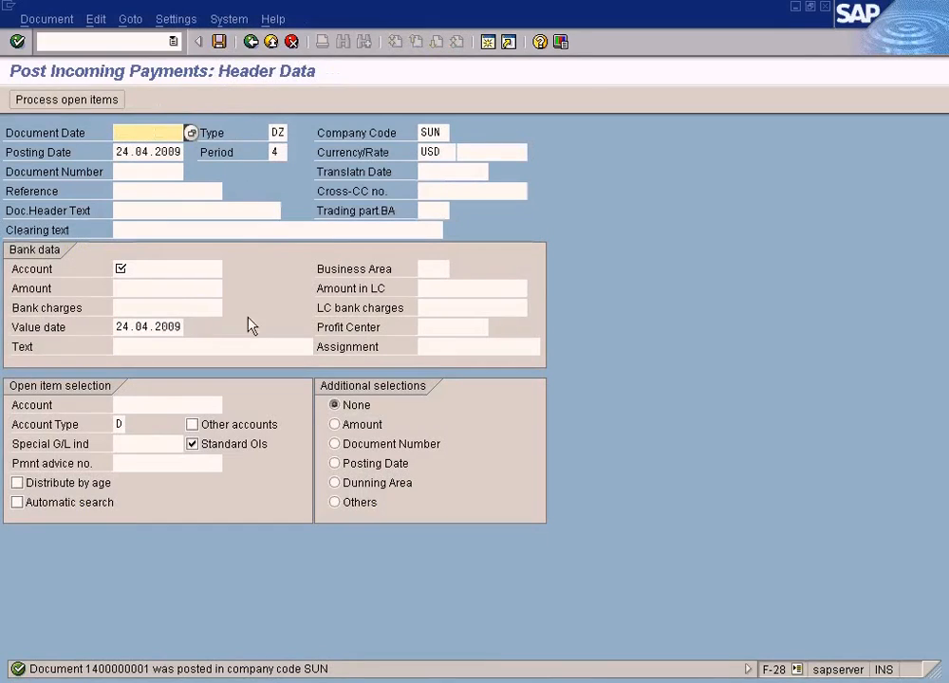
{"action": "double_click", "coordinate": [142, 672]}
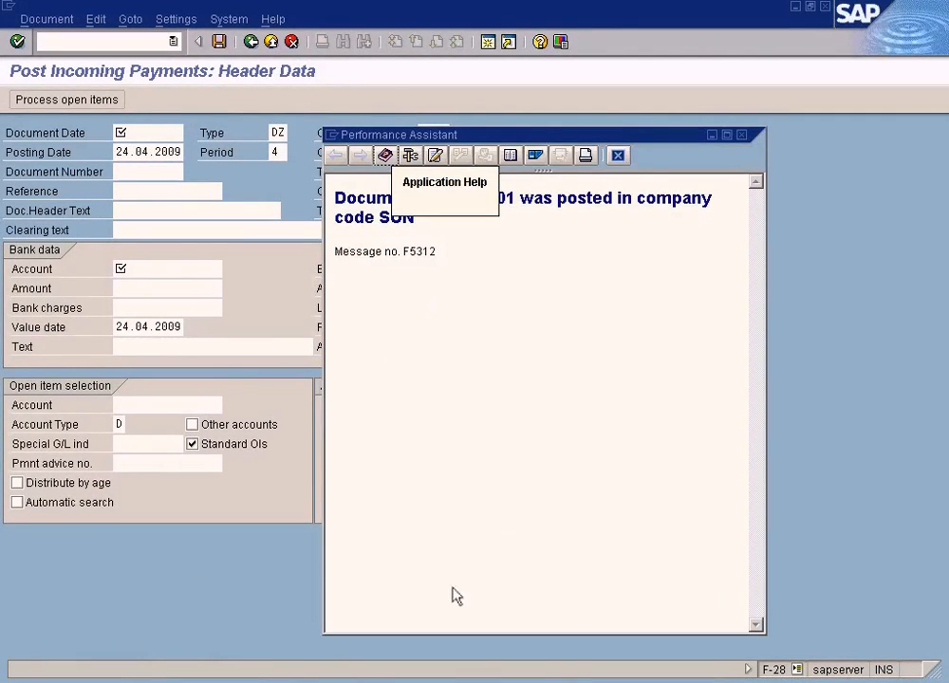
Switch to the Customer Line Item Display session, refresh Customer B's open items, and check the new DZ residual item dated 24.04.2009
{"action": "left_click", "coordinate": [320, 676]}
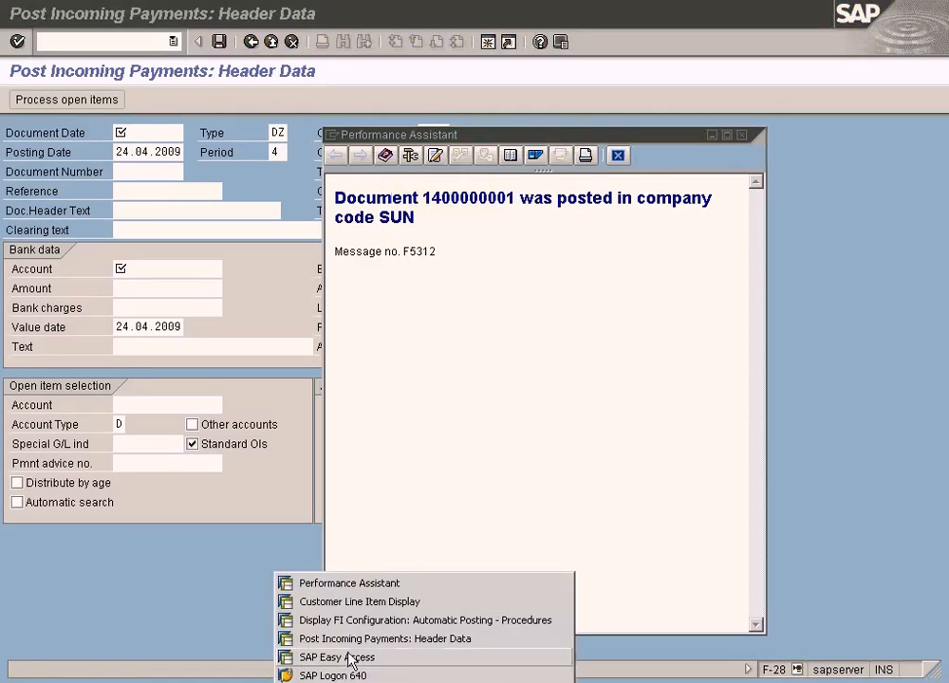
{"action": "left_click", "coordinate": [361, 602]}
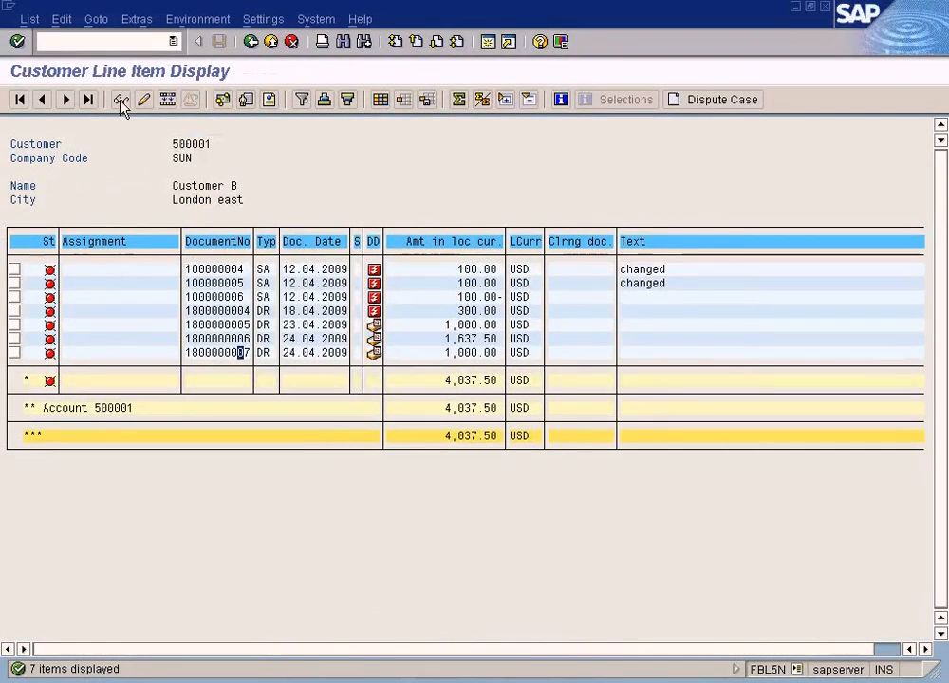
{"action": "left_click", "coordinate": [32, 20]}
{"action": "left_click", "coordinate": [55, 63]}
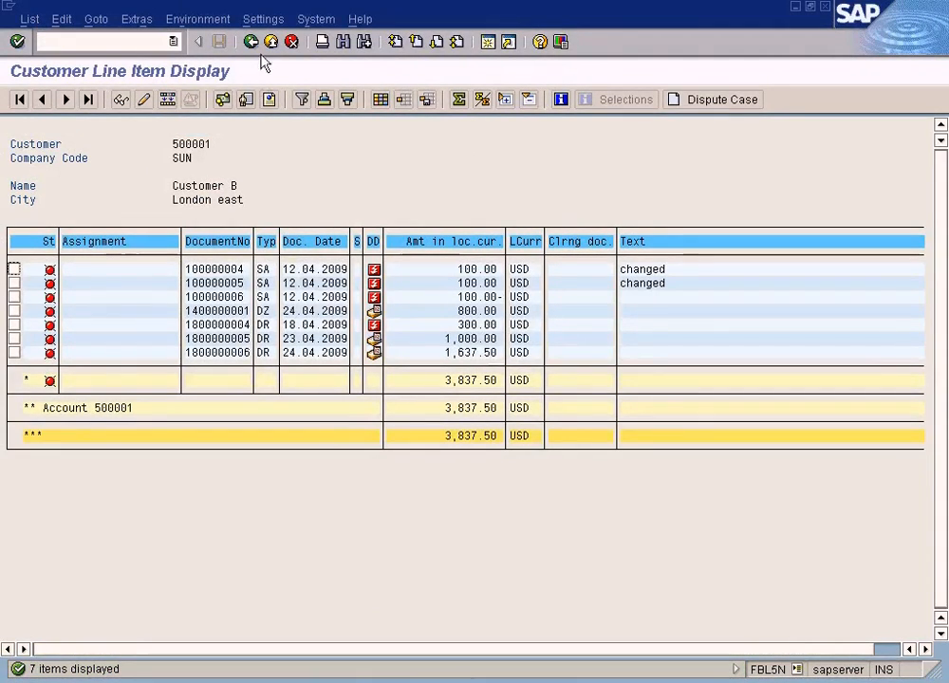
{"action": "left_click", "coordinate": [467, 311]}
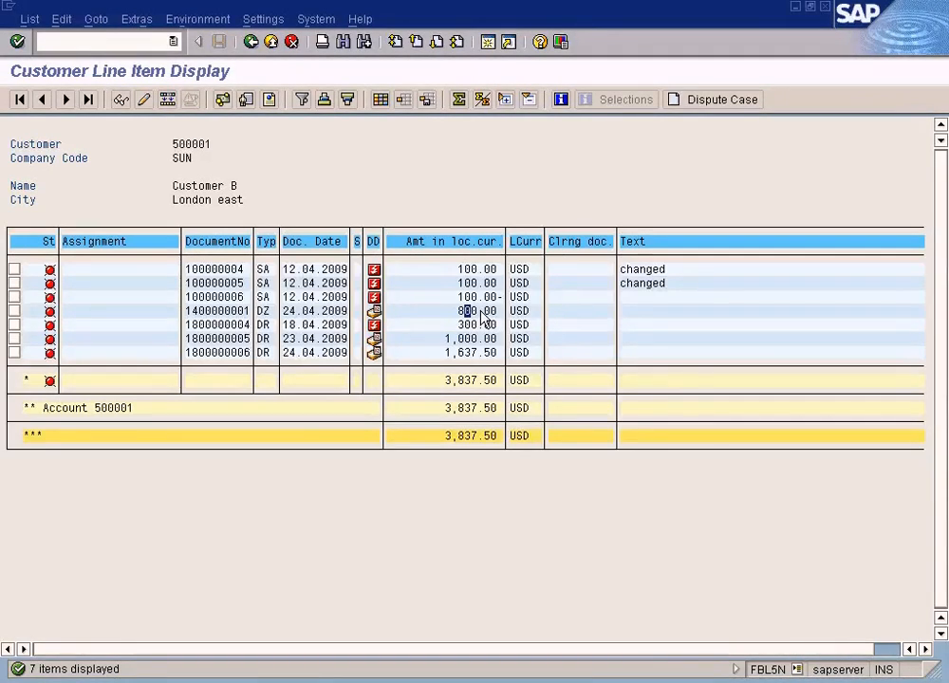
{"action": "left_click", "coordinate": [239, 313]}
{"action": "left_click", "coordinate": [245, 352]}
List Customer B's cleared items and check the DR invoice dated 24.04.2009 and its amount
{"action": "left_click", "coordinate": [250, 41]}
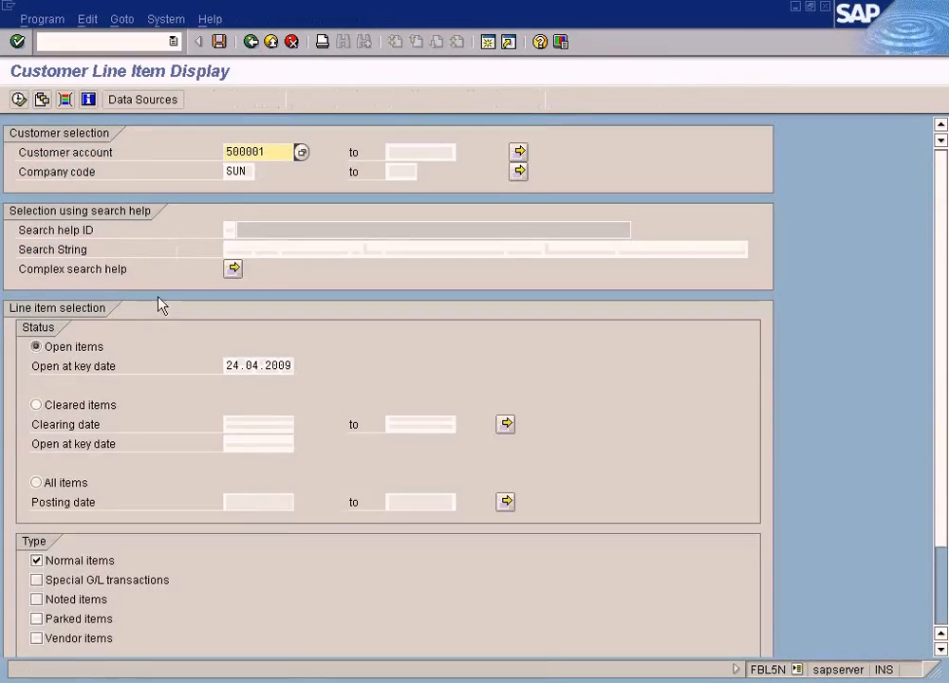
{"action": "left_click", "coordinate": [36, 405]}
{"action": "left_click", "coordinate": [18, 98]}
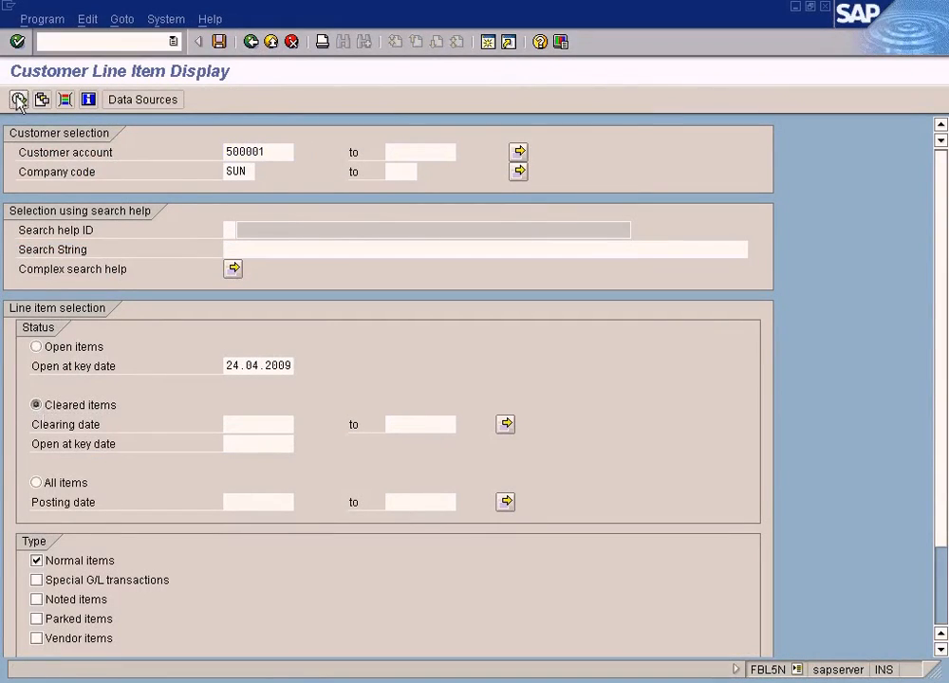
{"action": "left_click", "coordinate": [247, 327]}
{"action": "left_click", "coordinate": [454, 325]}
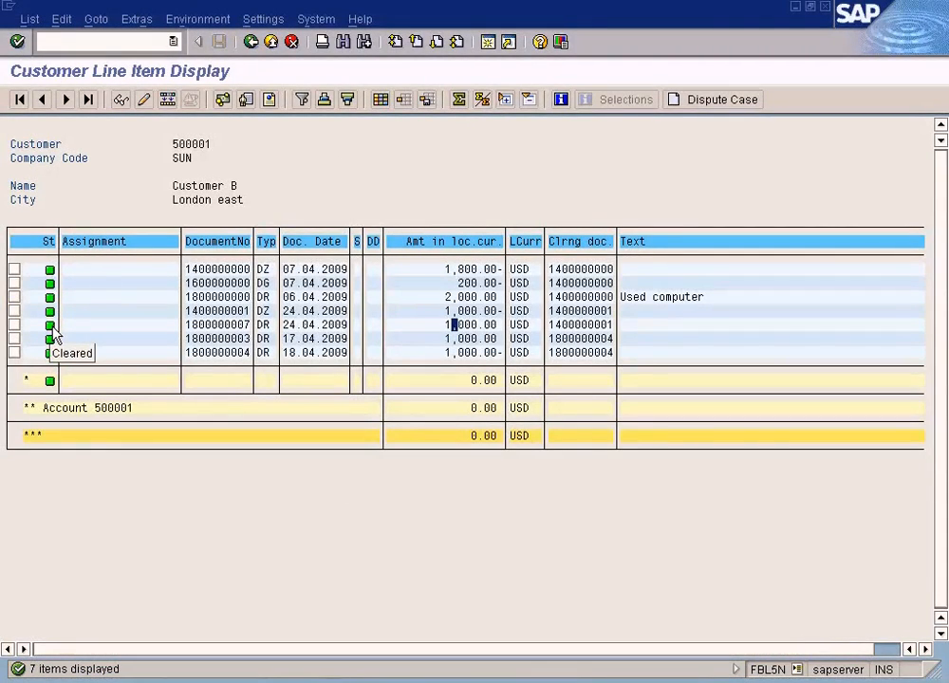
List all of Customer B's line items and examine the cleared DR invoice dated 24.04.2009
{"action": "left_click", "coordinate": [250, 42]}
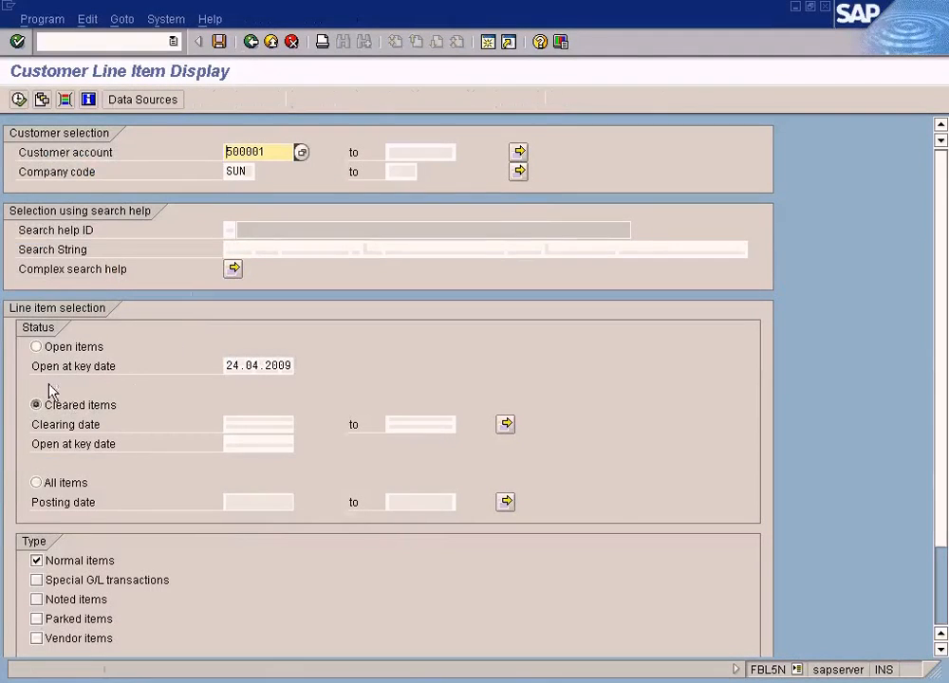
{"action": "left_click", "coordinate": [44, 485]}
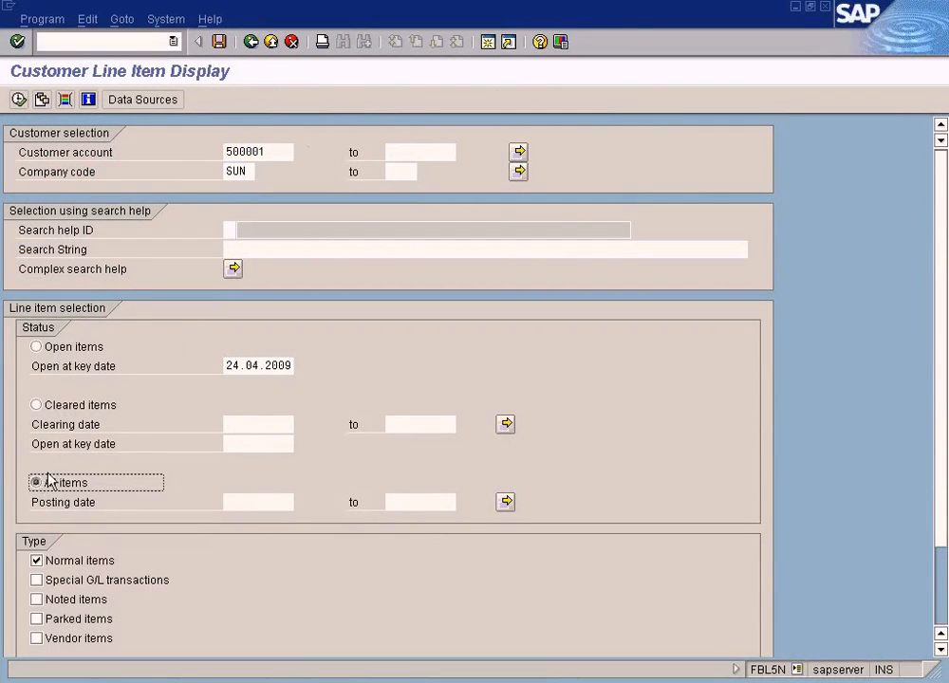
{"action": "left_click", "coordinate": [18, 98]}
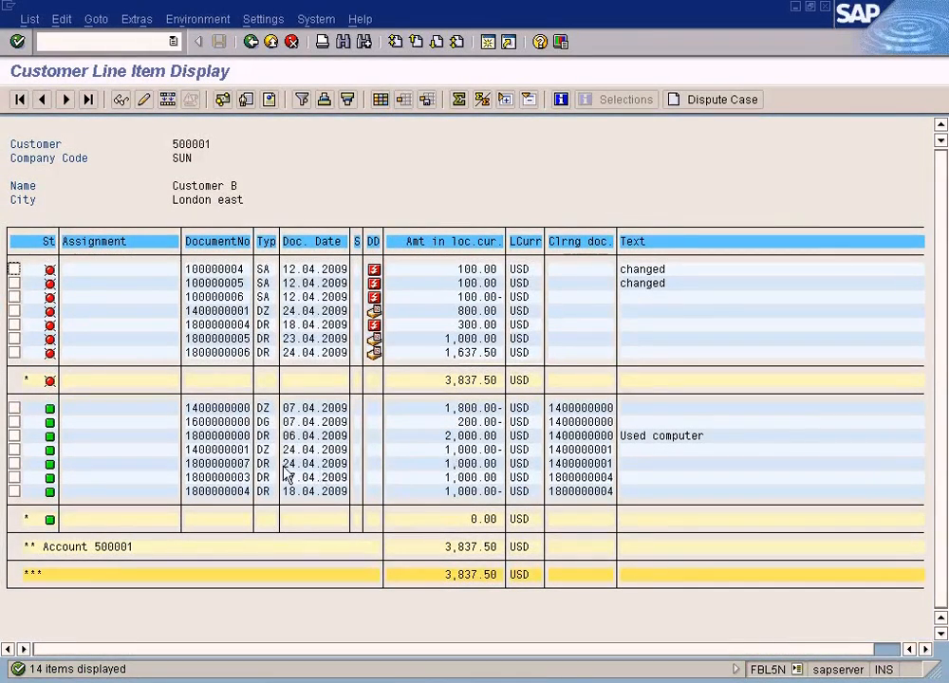
{"action": "left_click", "coordinate": [238, 465]}
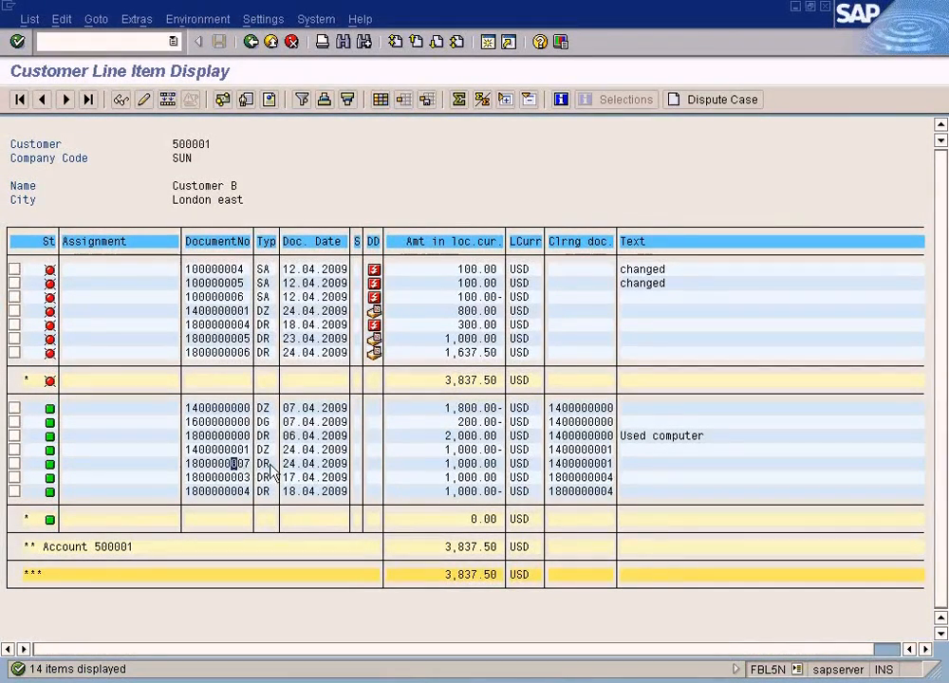
{"action": "left_click", "coordinate": [458, 463]}
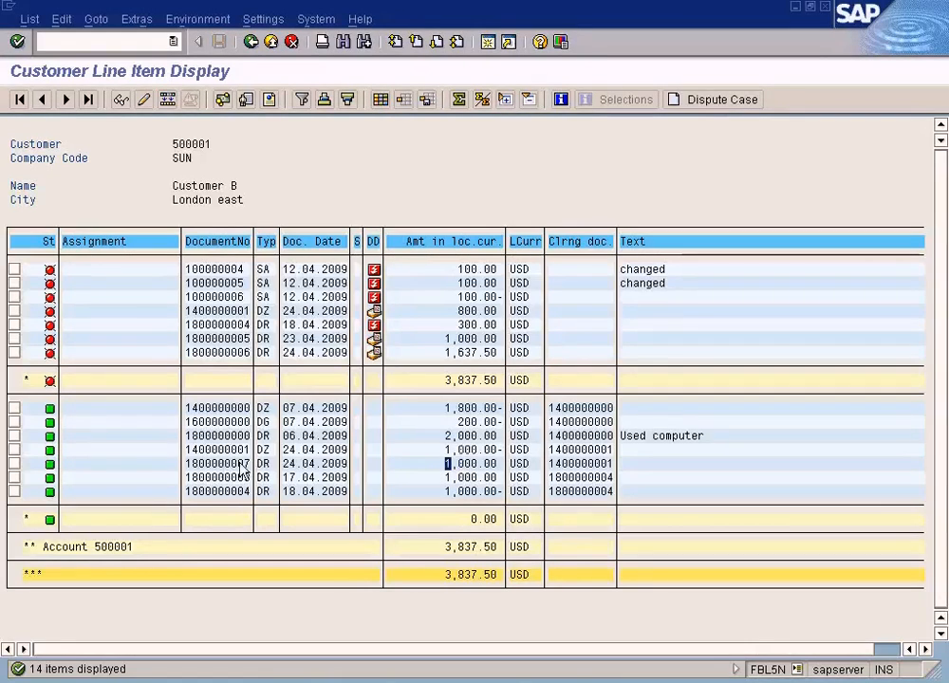
Examine the amount of the open DZ residual item dated 24.04.2009 in the list of all items
{"action": "left_click", "coordinate": [465, 310]}
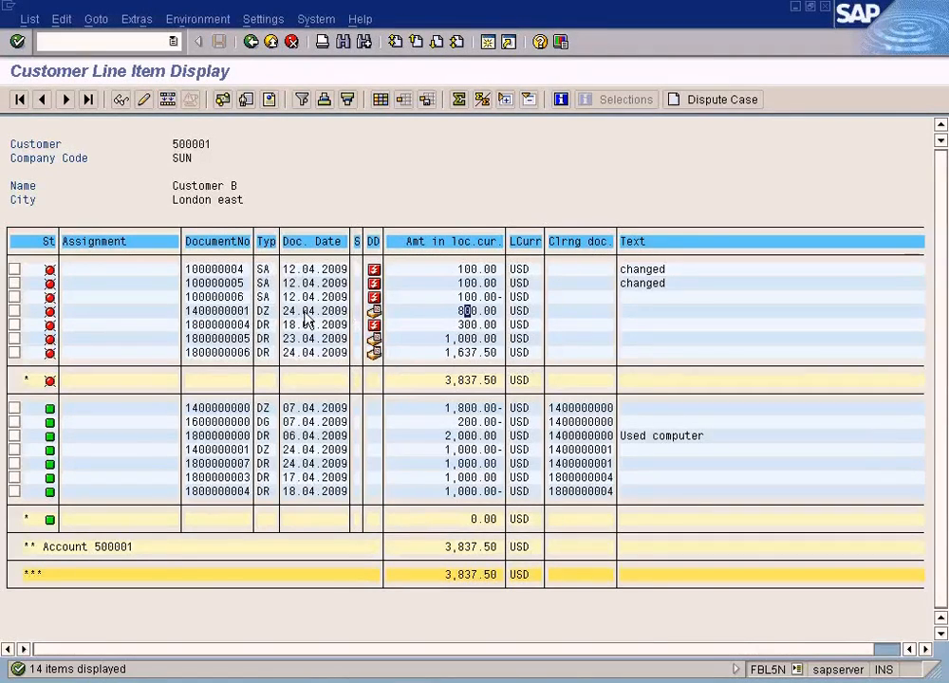
{"action": "left_click", "coordinate": [487, 310]}
{"action": "left_click", "coordinate": [470, 313]}
{"action": "left_click", "coordinate": [462, 312]}
{"action": "left_click", "coordinate": [473, 312]}
{"action": "left_click", "coordinate": [450, 312]}
{"action": "left_click", "coordinate": [475, 313]}
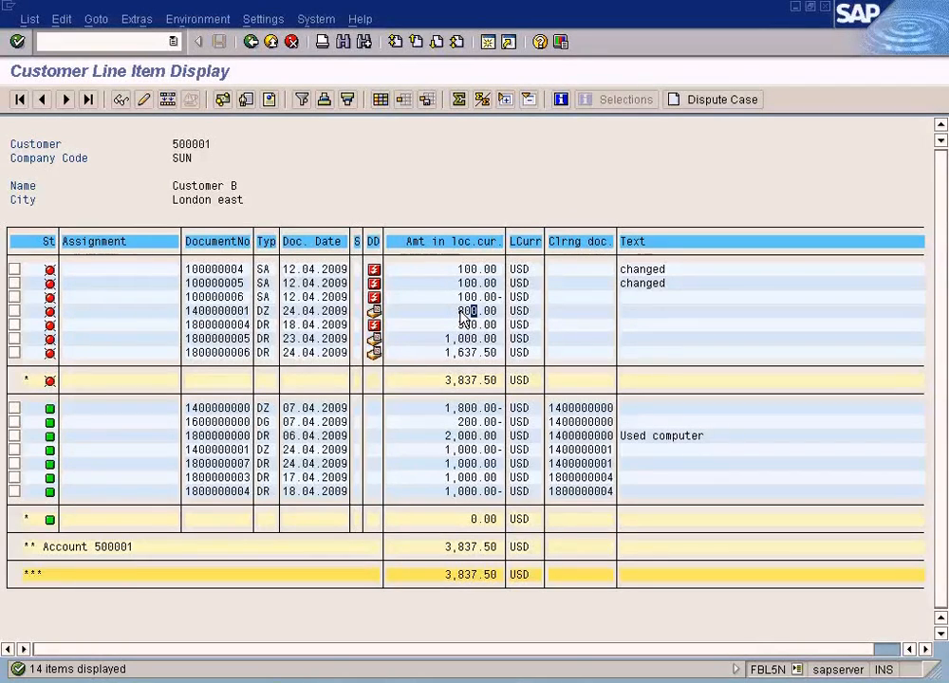
Switch to SAP Training2.doc in Microsoft Word and select the topic line "Incoming Partial Payments By Residual Method"
{"action": "key", "text": "alt+Tab"}
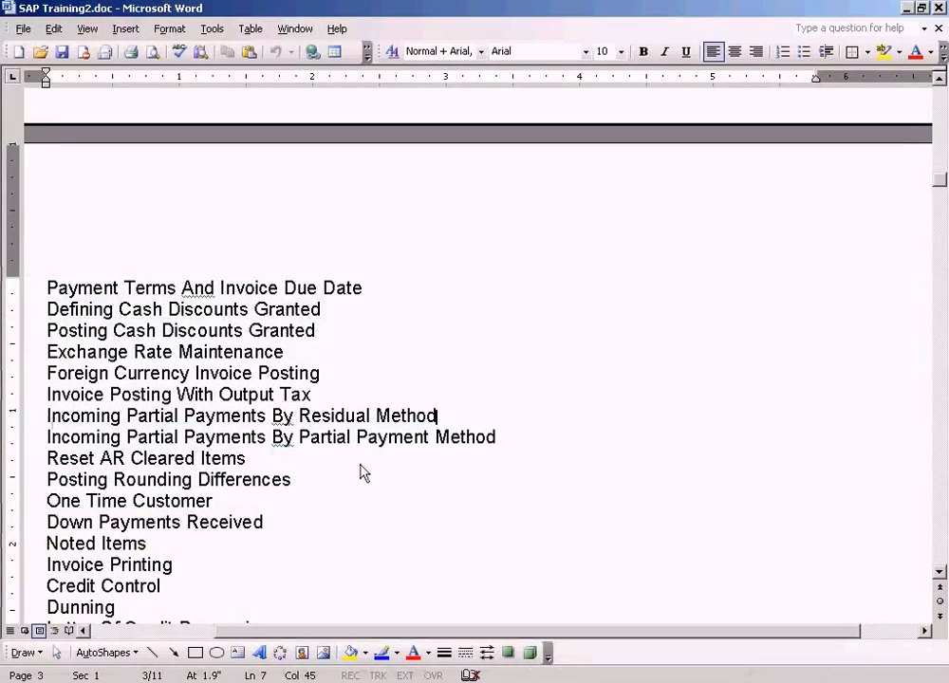
{"action": "key", "text": "shift+Home"}
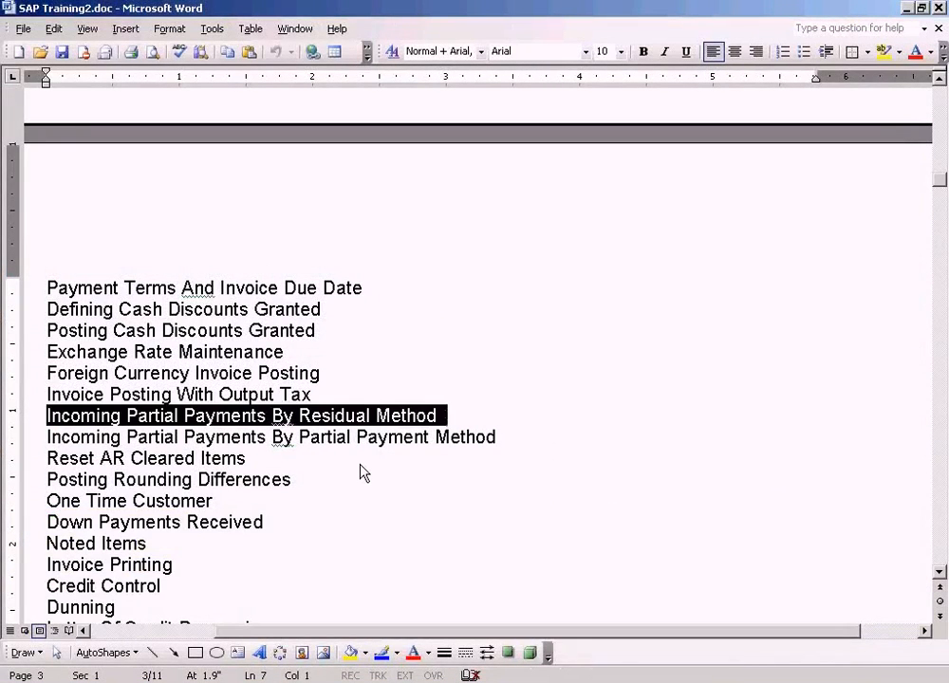
{"action": "left_click", "coordinate": [728, 682]}
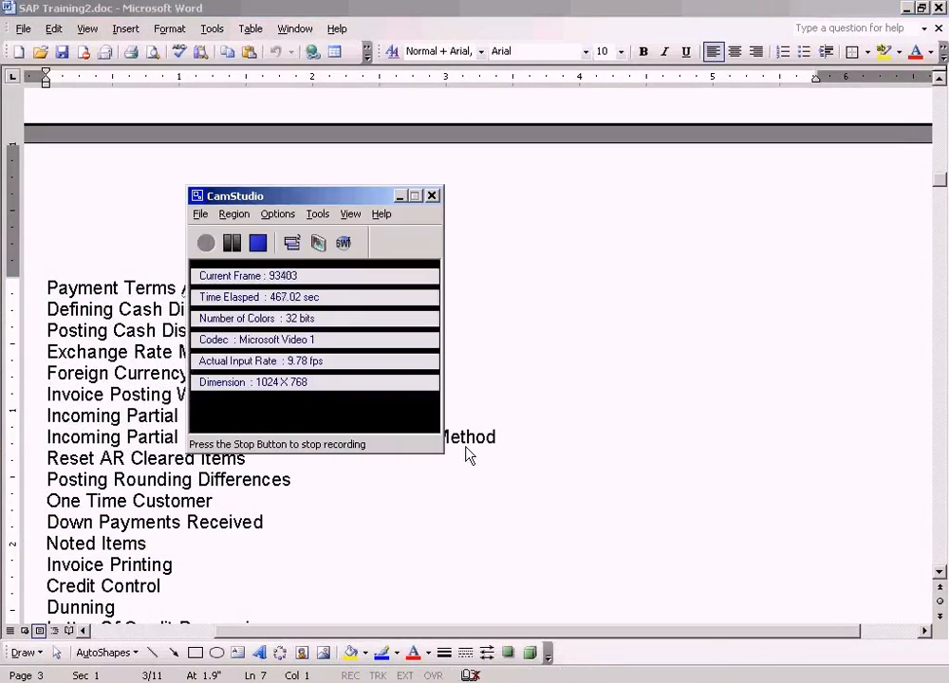
{"action": "left_click_drag", "start_coordinate": [364, 199], "coordinate": [575, 212]}
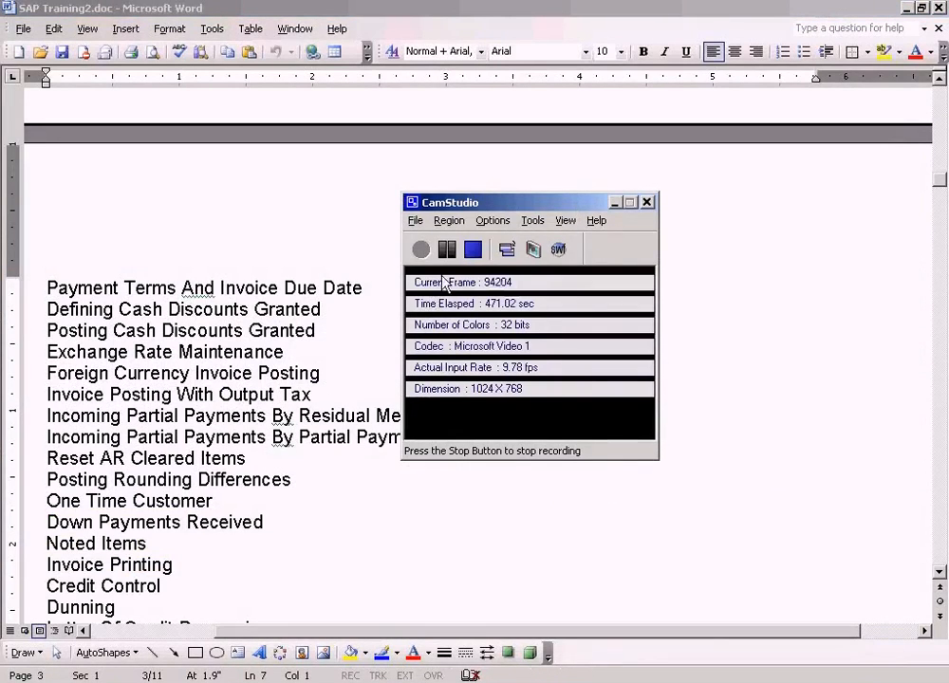